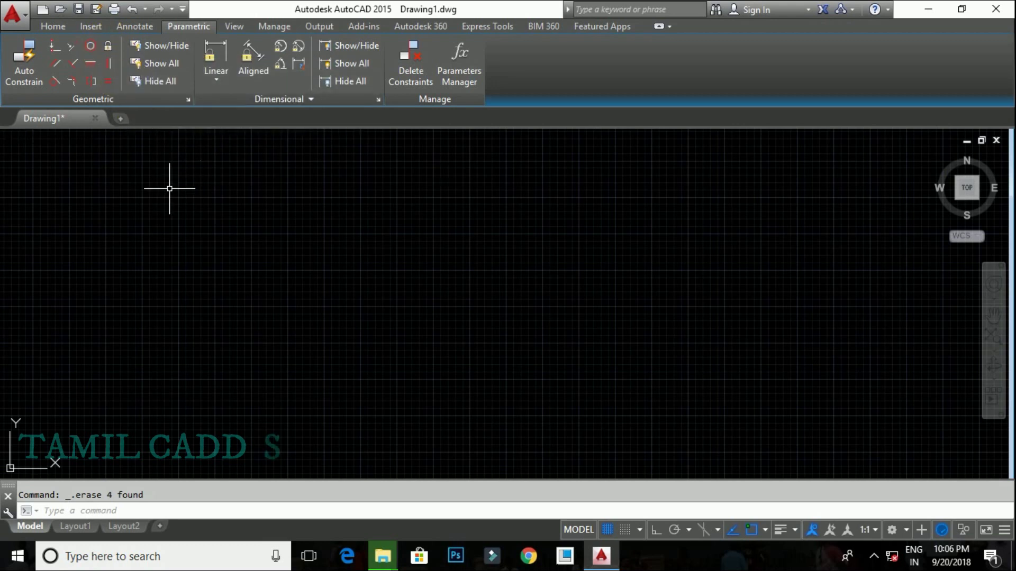
# Draw a large pulley circle on the left and a smaller pulley circle to its right.
pyautogui.click(51, 27)
pyautogui.click(85, 51)
pyautogui.click(273, 297)
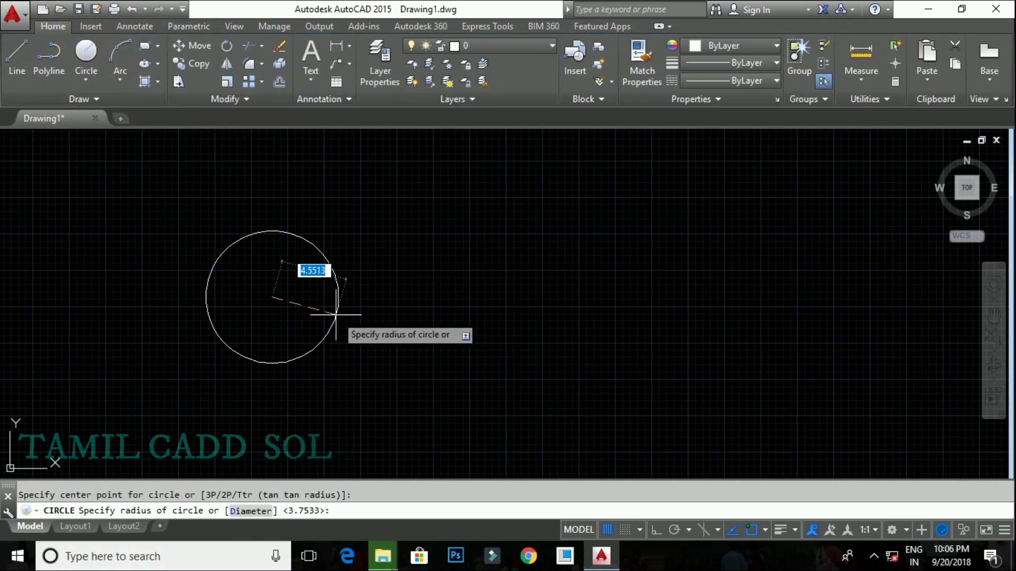
pyautogui.click(88, 59)
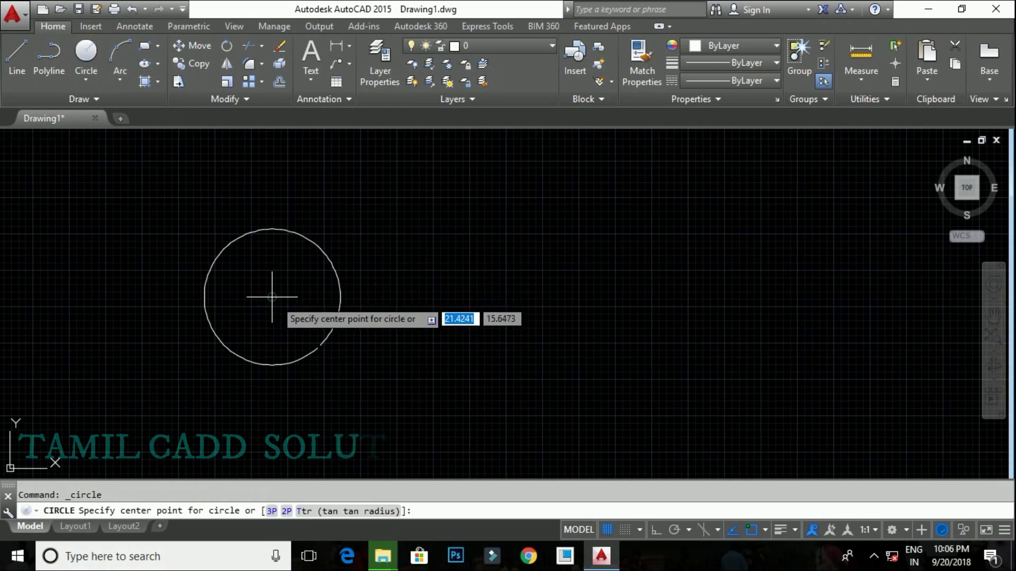
pyautogui.click(531, 297)
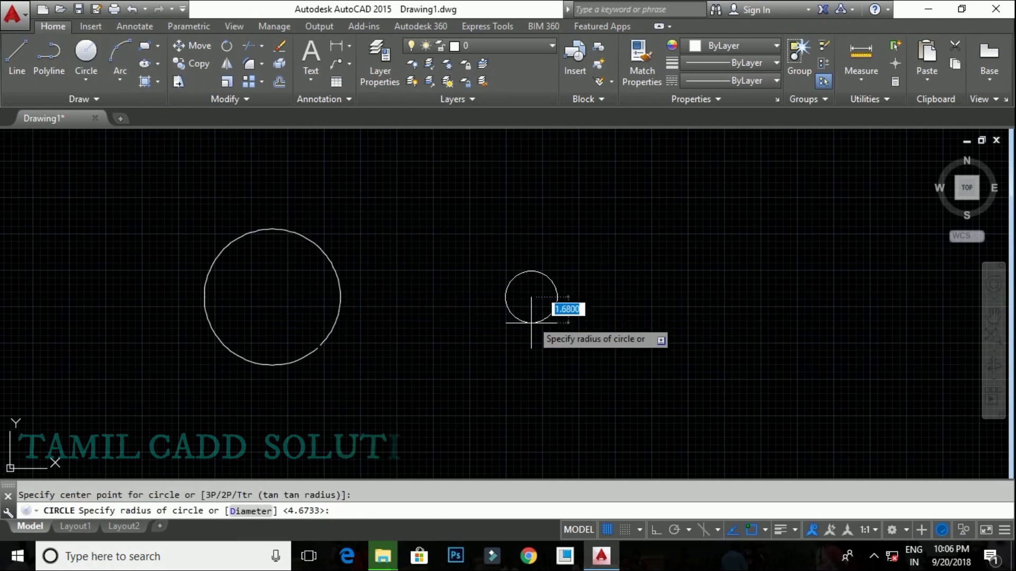
pyautogui.click(527, 332)
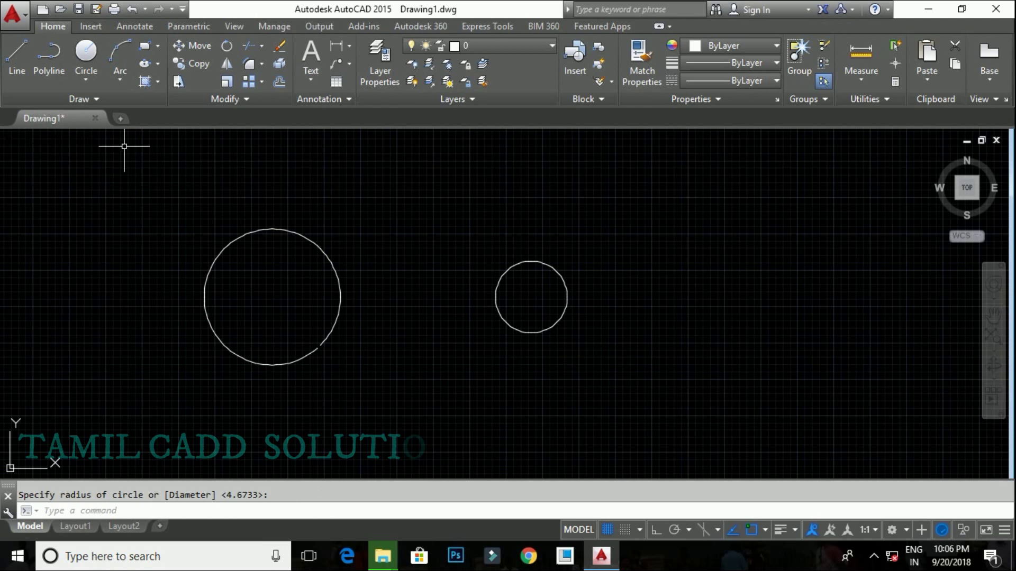
# Draw a centre line from the large circle's centre to the small circle's centre.
pyautogui.click(15, 52)
pyautogui.click(271, 297)
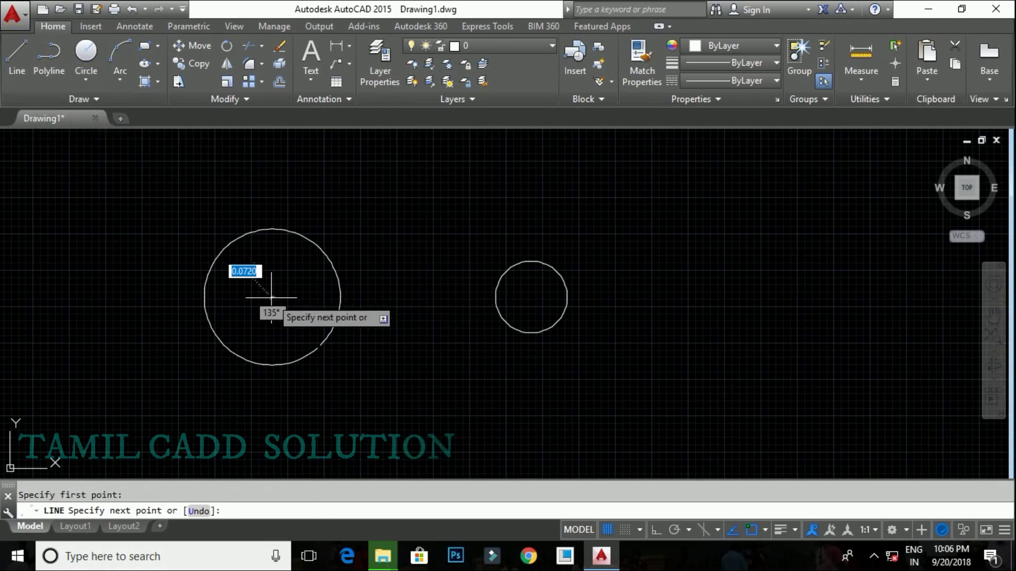
pyautogui.click(531, 297)
pyautogui.rightClick(524, 306)
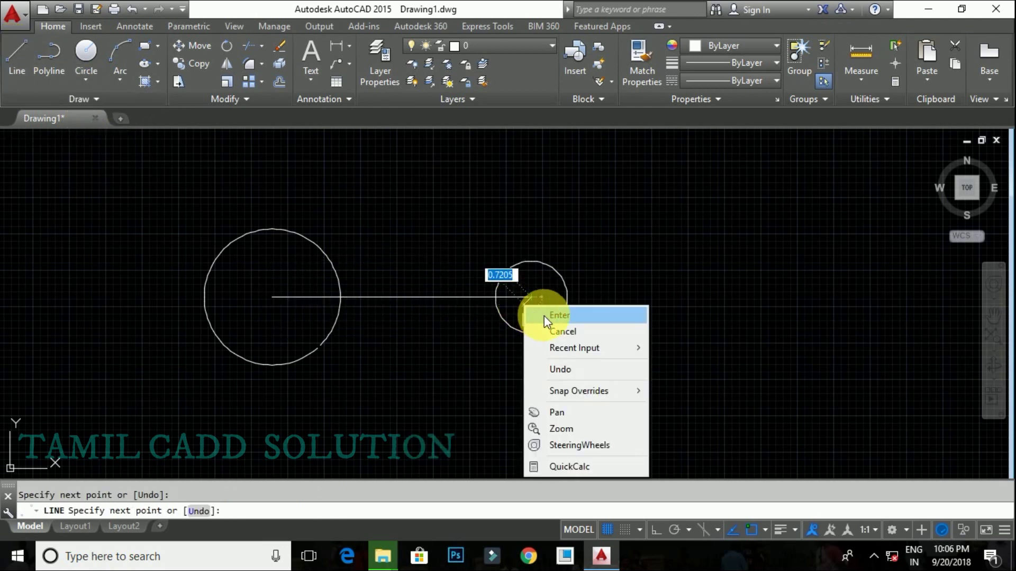
pyautogui.click(544, 315)
# Draw the upper and lower belt lines between the large and small circles.
pyautogui.click(15, 57)
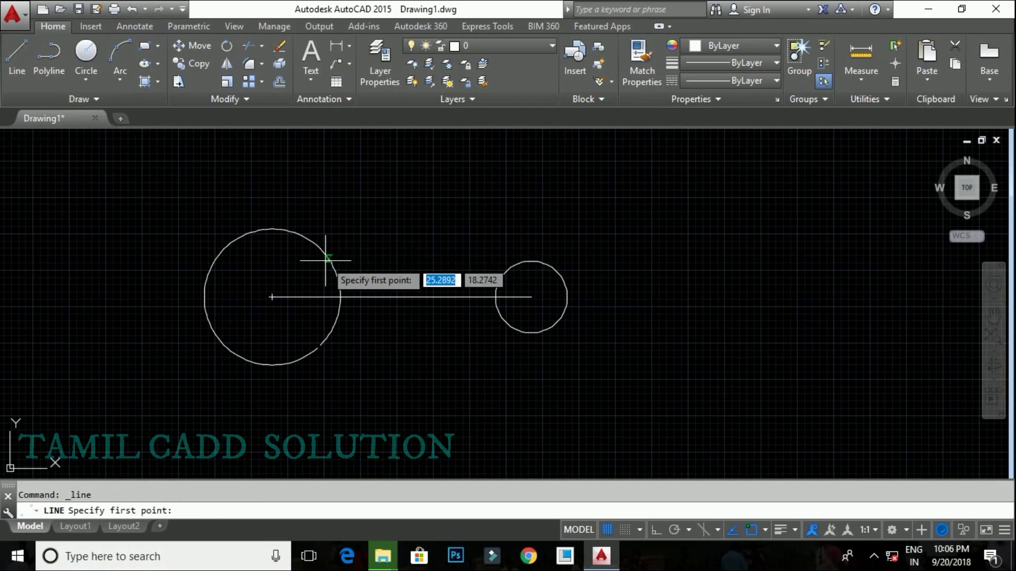
pyautogui.click(330, 259)
pyautogui.click(501, 277)
pyautogui.rightClick(461, 257)
pyautogui.click(522, 266)
pyautogui.click(17, 58)
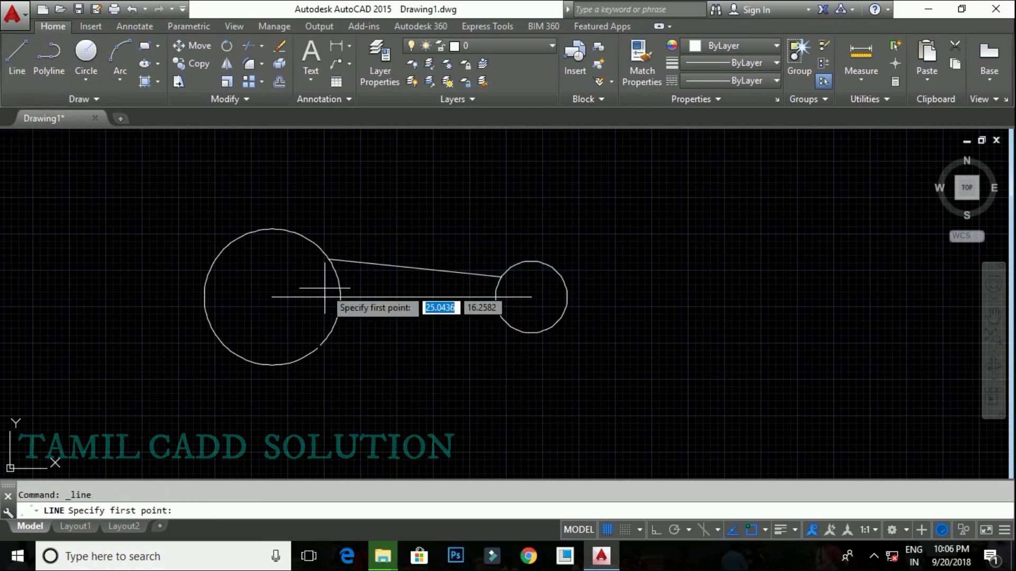
pyautogui.click(326, 339)
pyautogui.click(501, 316)
pyautogui.rightClick(483, 333)
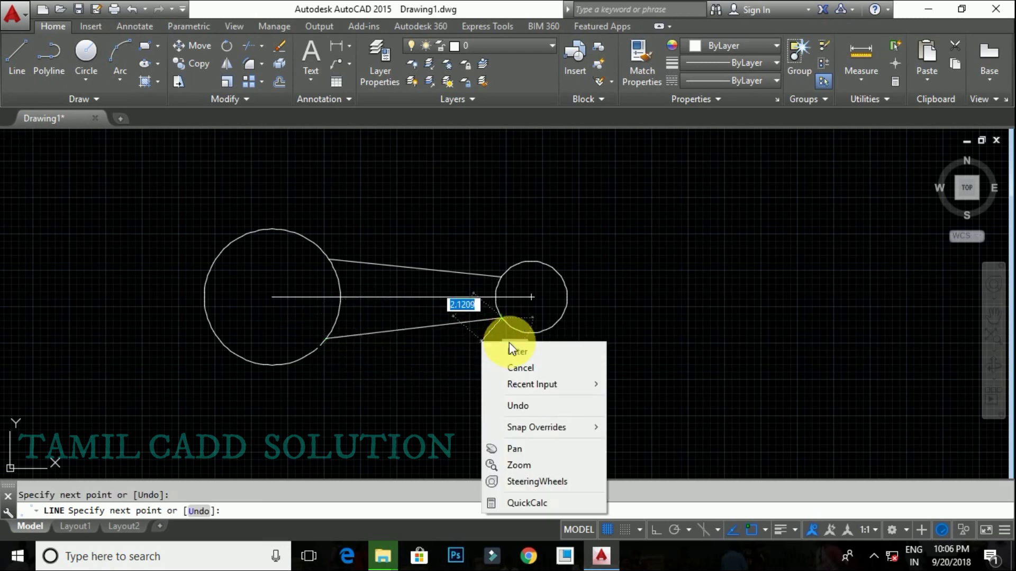
pyautogui.click(505, 350)
# Add Tangent constraints pairing the upper belt line with the large circle, then the small circle.
pyautogui.click(198, 27)
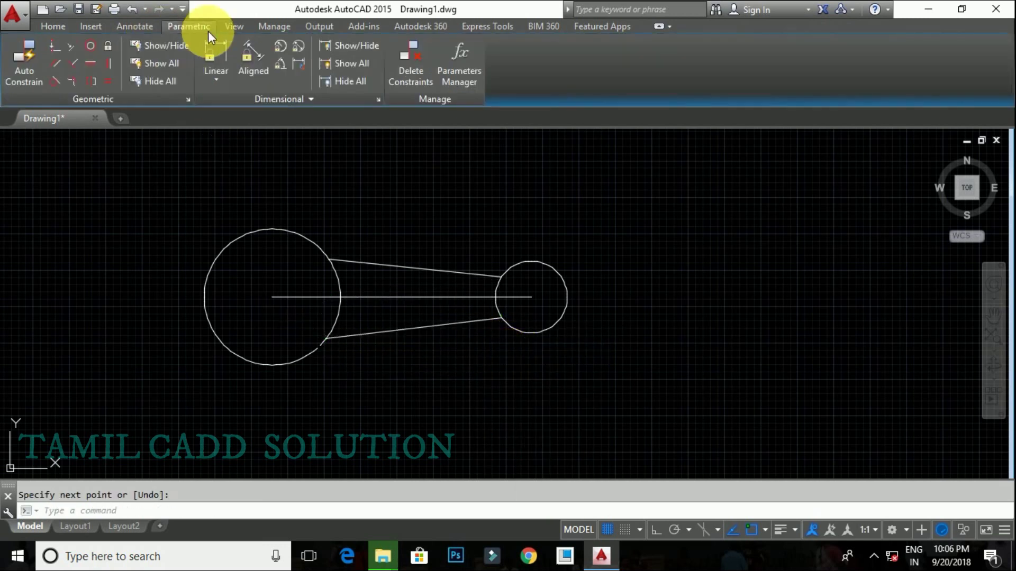
pyautogui.click(58, 78)
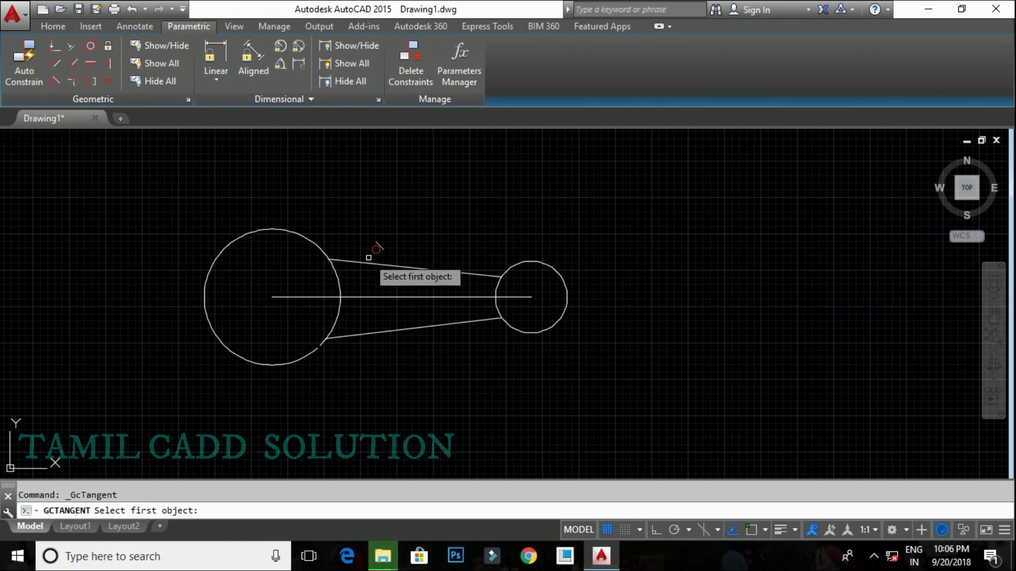
pyautogui.click(337, 269)
pyautogui.click(351, 262)
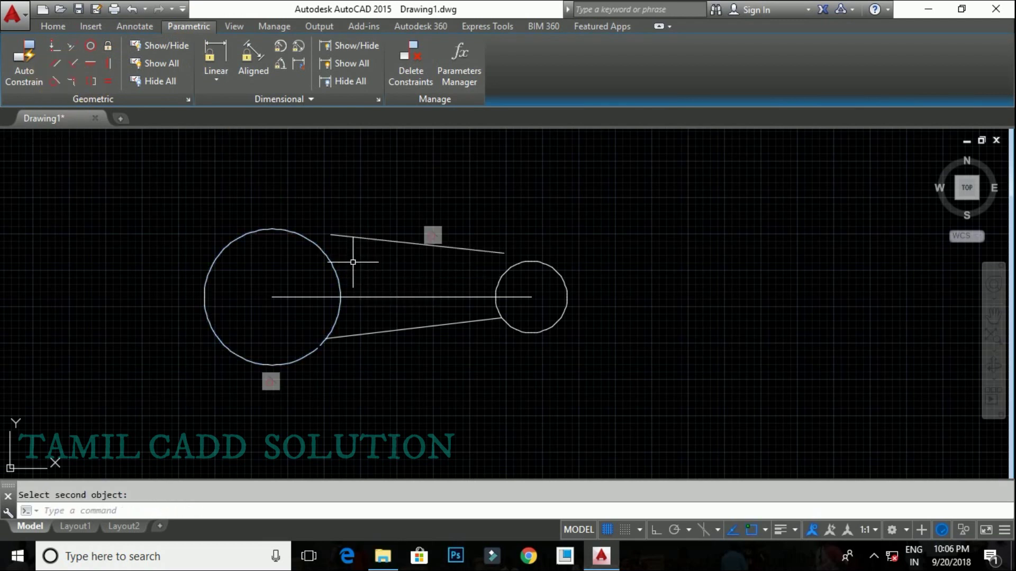
pyautogui.click(53, 79)
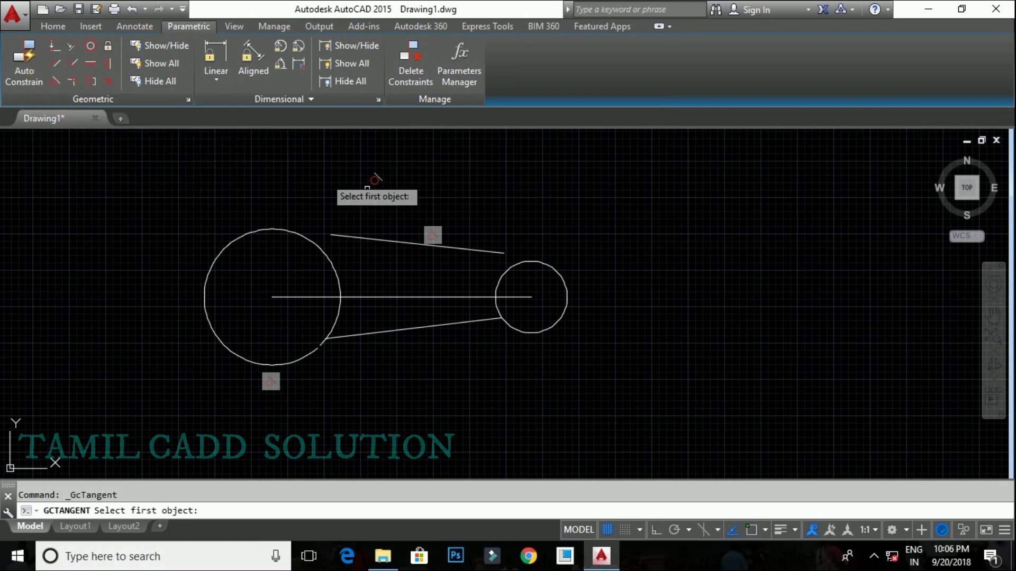
pyautogui.click(506, 272)
pyautogui.click(475, 250)
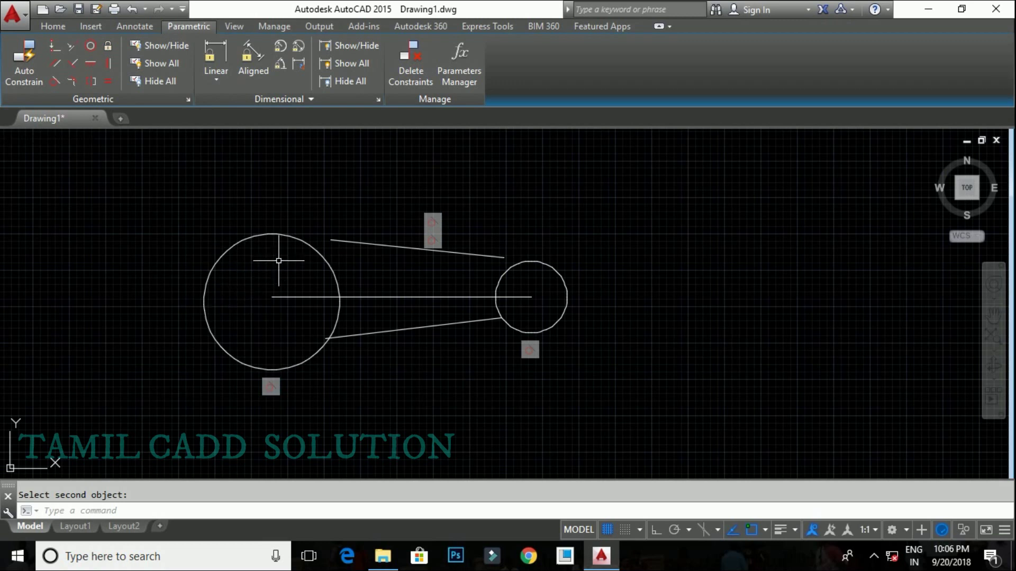
# Check the large circle's Quick Properties, zoom in, then clear the selection.
pyautogui.click(289, 235)
pyautogui.scroll(3, 272, 295)
pyautogui.scroll(2, 256, 263)
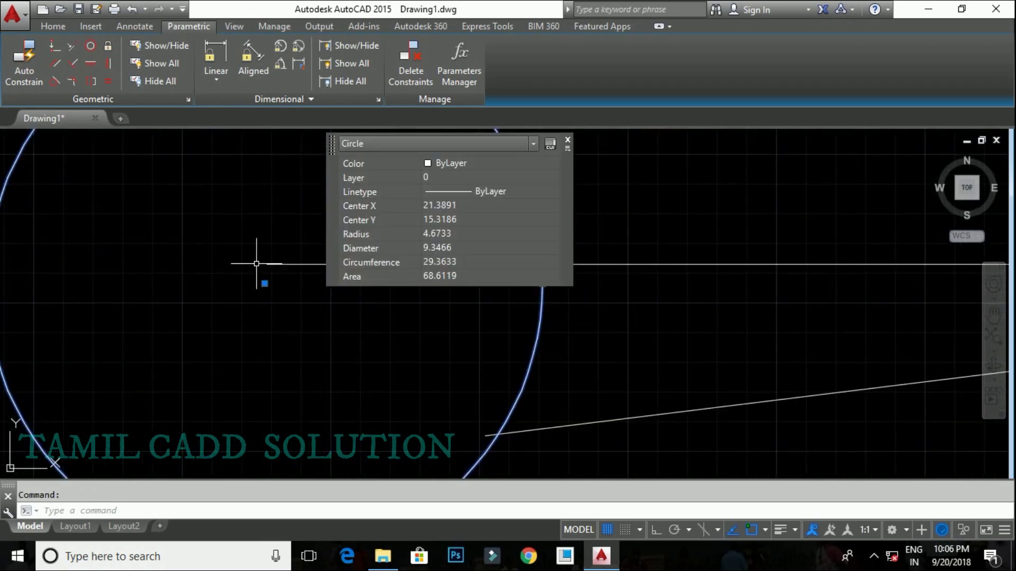
pyautogui.press('Escape')
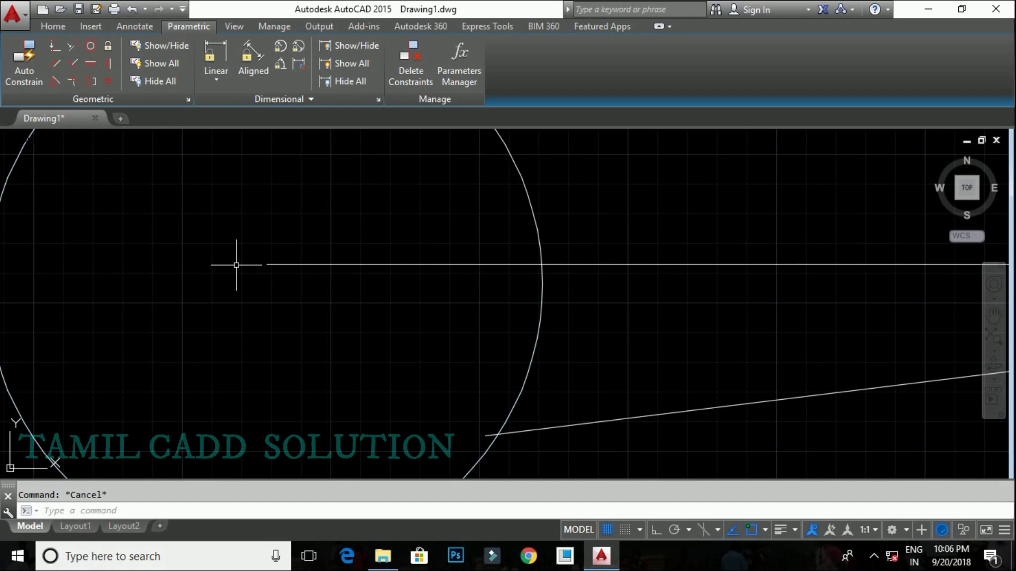
# Undo the zoom and both tangent constraints with Ctrl+Z.
pyautogui.hotkey('ctrl', 'z')
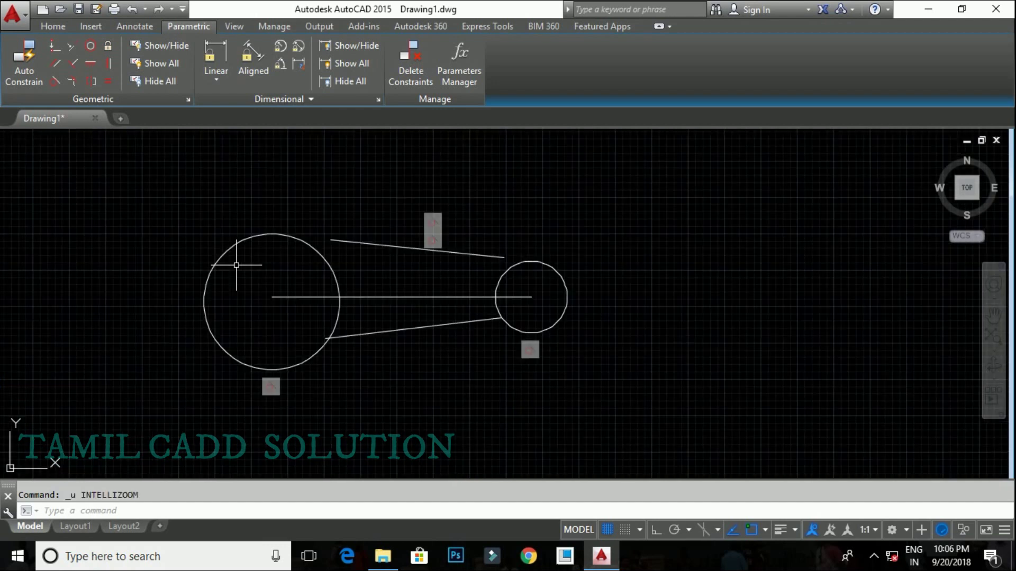
pyautogui.hotkey('ctrl', 'z')
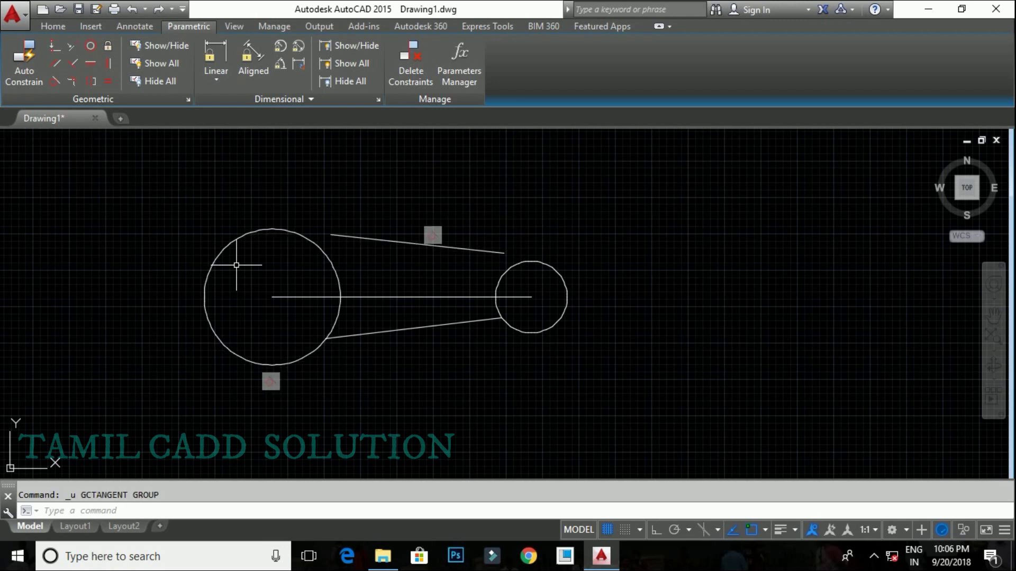
pyautogui.hotkey('ctrl', 'z')
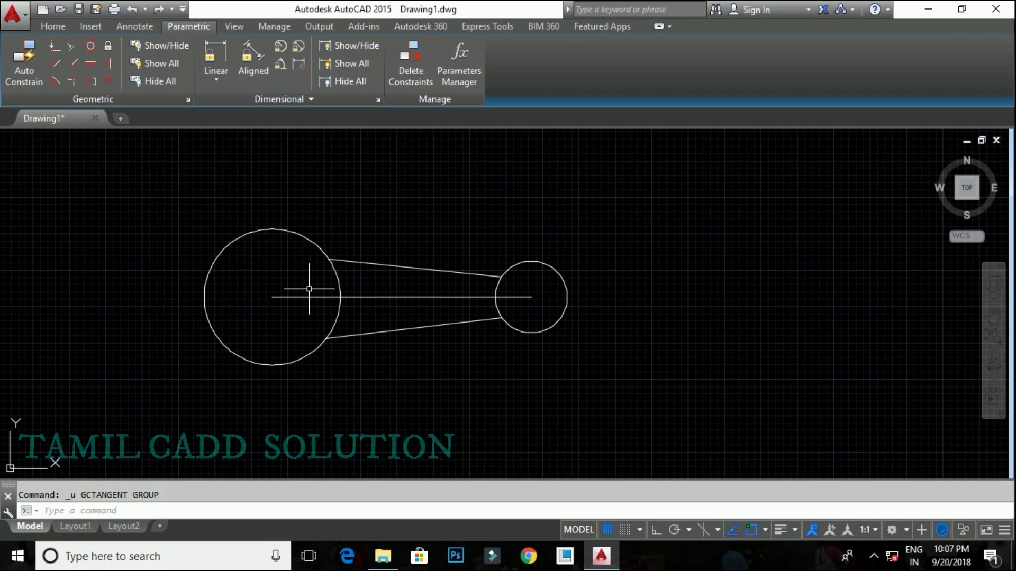
# Fix both the large and small circles in place with Fix constraints.
pyautogui.click(109, 46)
pyautogui.click(299, 233)
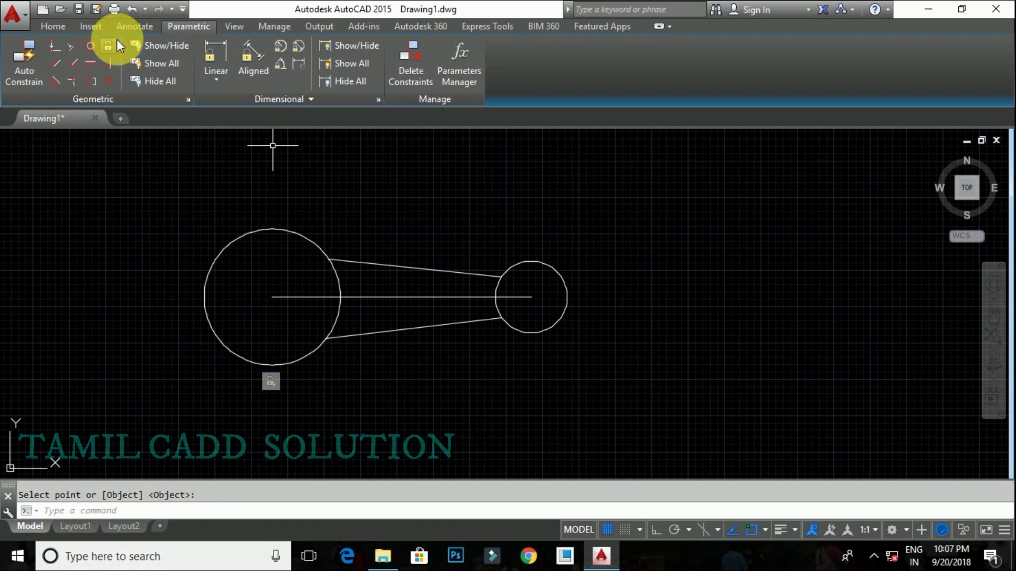
pyautogui.click(531, 296)
pyautogui.scroll(2, 444, 286)
pyautogui.moveTo(446, 283); pyautogui.dragTo(448, 265, button='middle')
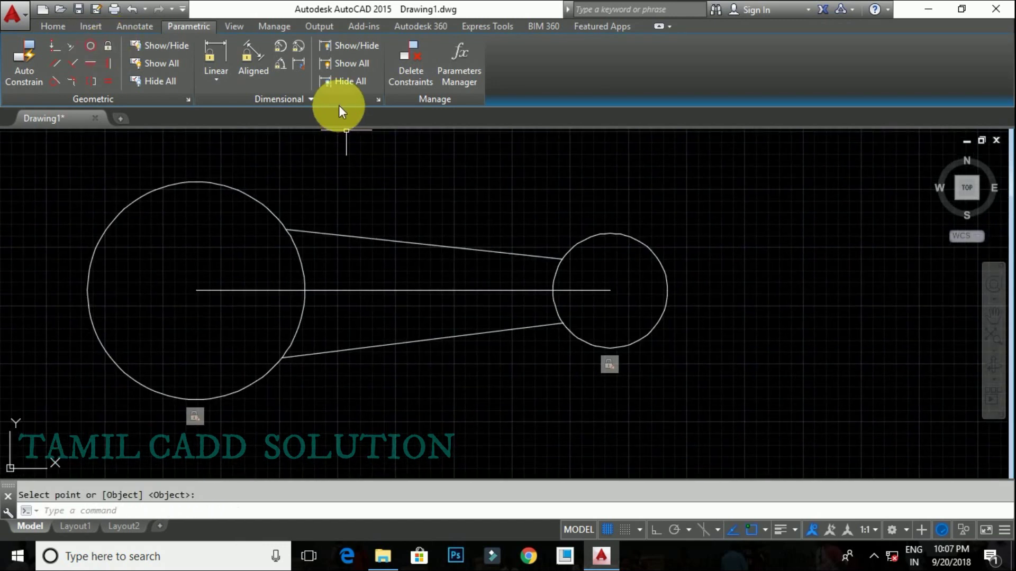
# Add diameter constraints dia1=9.3466 on the large pulley and dia2=4.9253 on the small one.
pyautogui.click(298, 46)
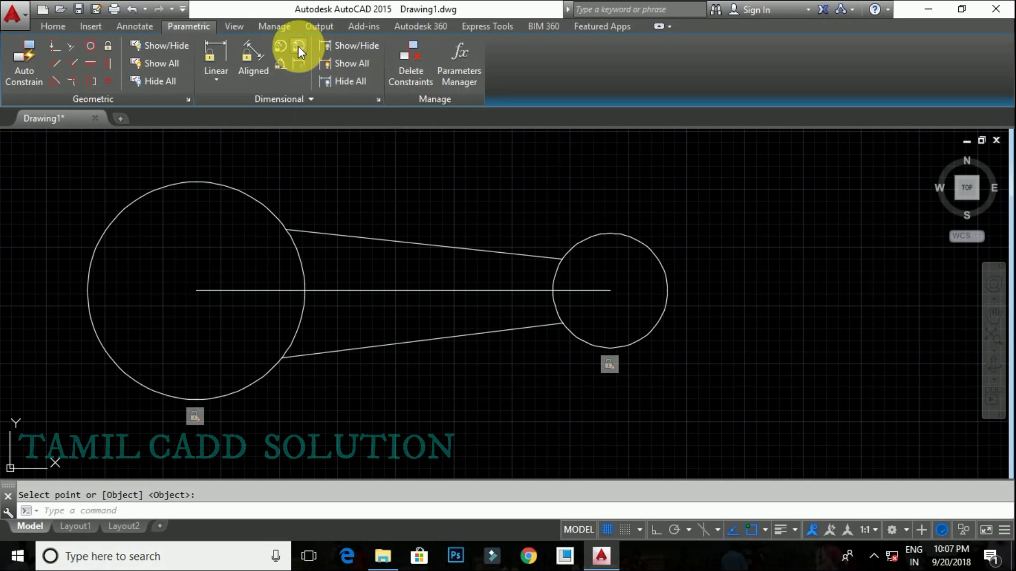
pyautogui.click(217, 186)
pyautogui.click(192, 220)
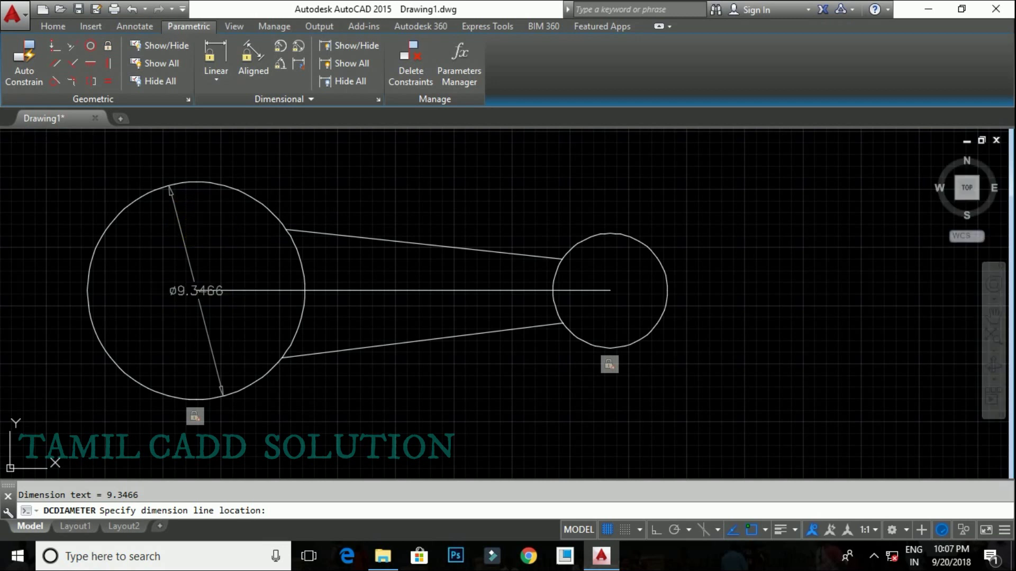
pyautogui.click(125, 117)
pyautogui.click(298, 46)
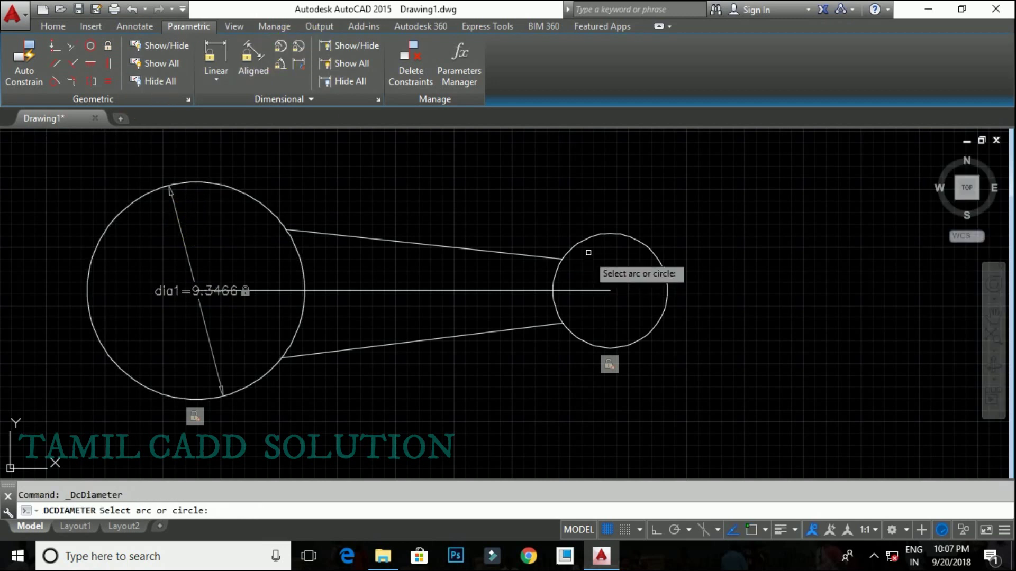
pyautogui.click(594, 236)
pyautogui.click(608, 278)
pyautogui.press('Return')
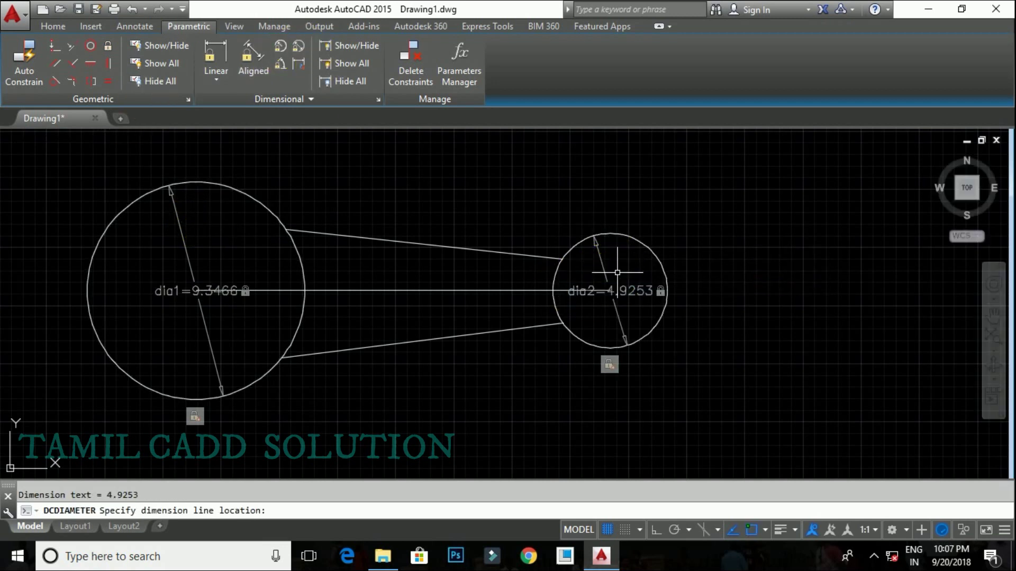
pyautogui.moveTo(611, 278); pyautogui.dragTo(564, 340, button='middle')
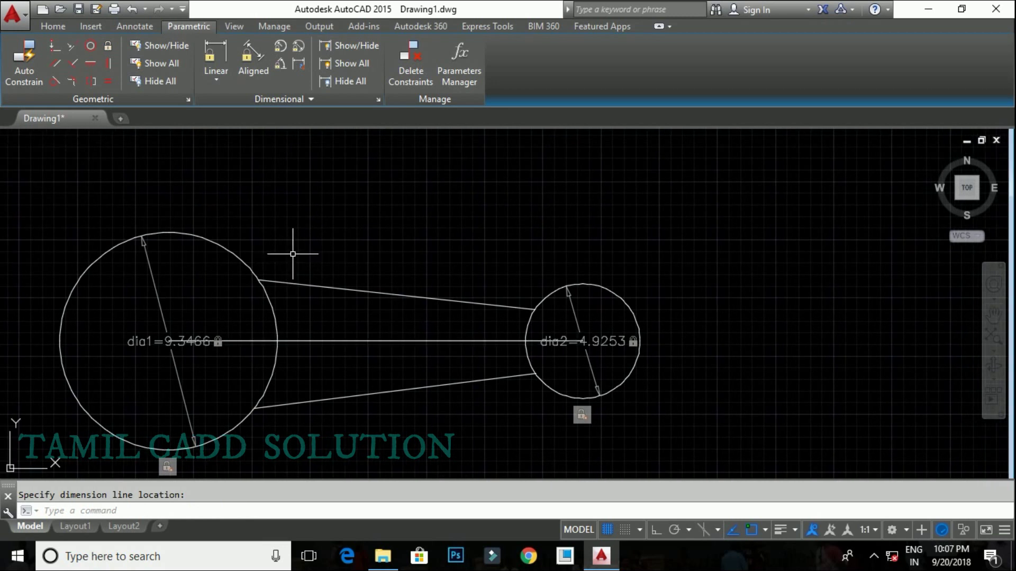
pyautogui.moveTo(293, 254); pyautogui.dragTo(305, 269, button='middle')
pyautogui.moveTo(395, 273); pyautogui.dragTo(395, 230, button='middle')
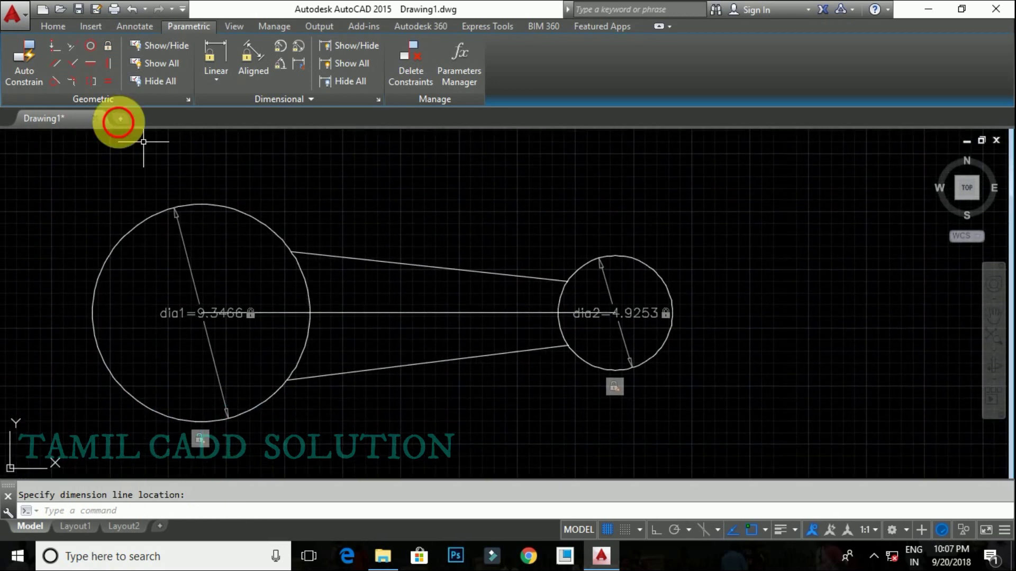
# Make the upper belt line tangent to the large and the small pulley.
pyautogui.click(55, 81)
pyautogui.click(318, 255)
pyautogui.click(66, 74)
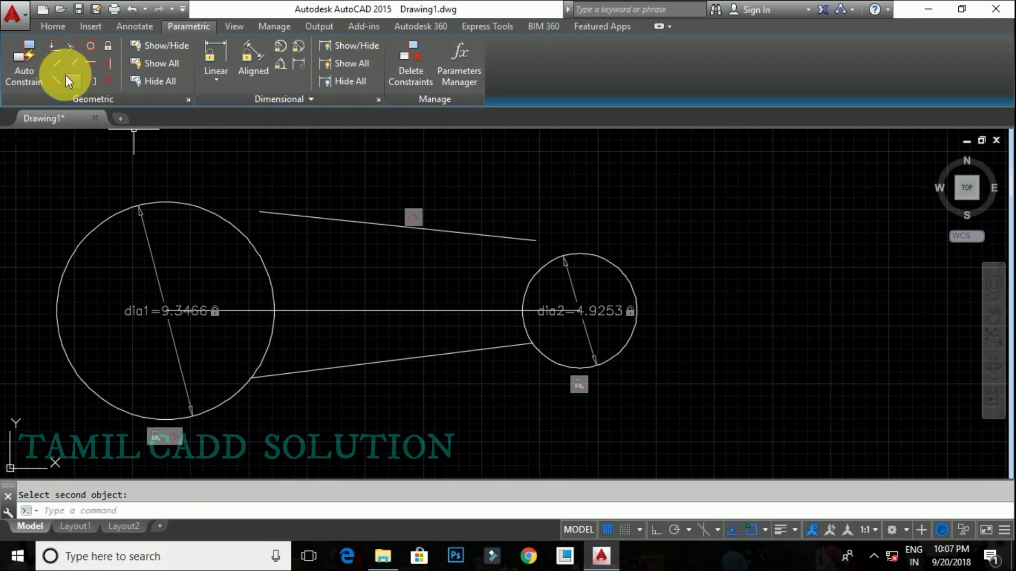
pyautogui.click(531, 274)
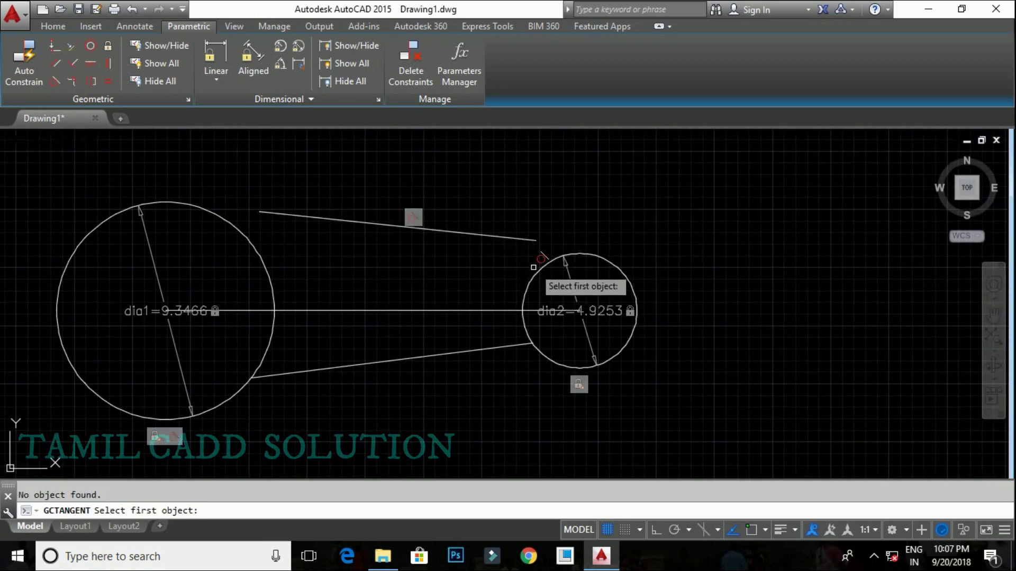
pyautogui.click(531, 275)
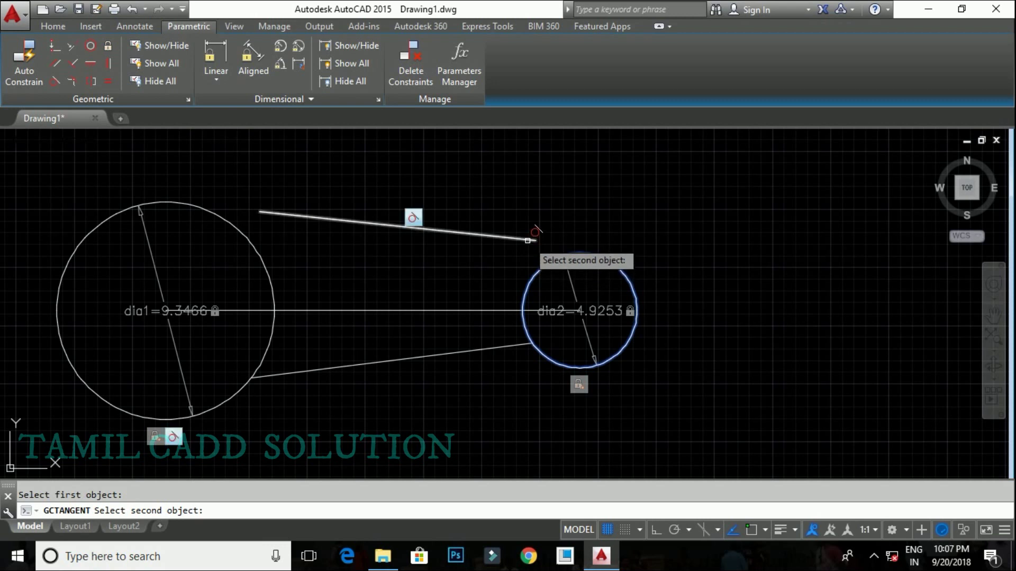
pyautogui.click(533, 239)
# Make the lower belt line tangent to the large and the small pulley.
pyautogui.click(58, 83)
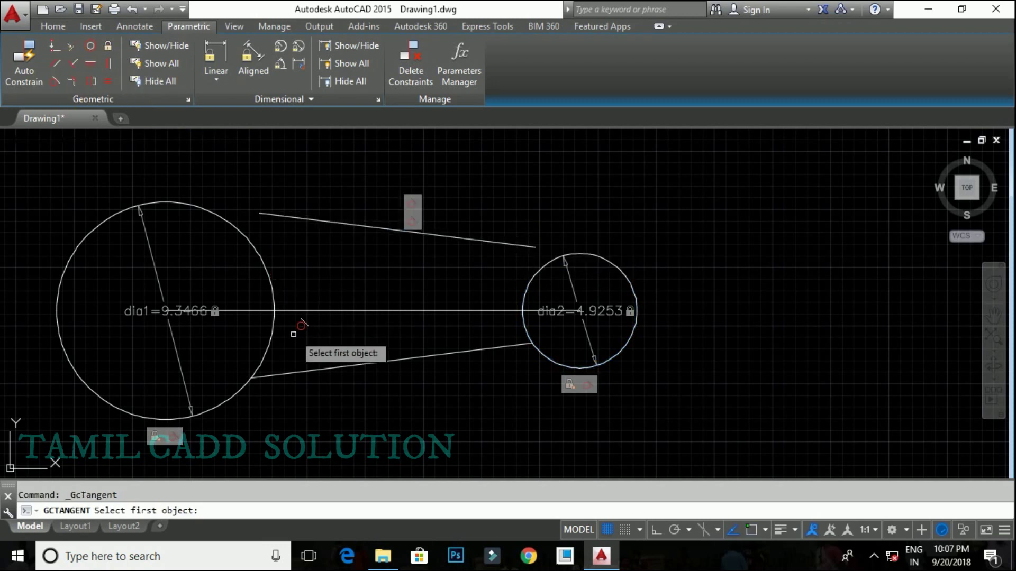
pyautogui.click(304, 370)
pyautogui.click(271, 341)
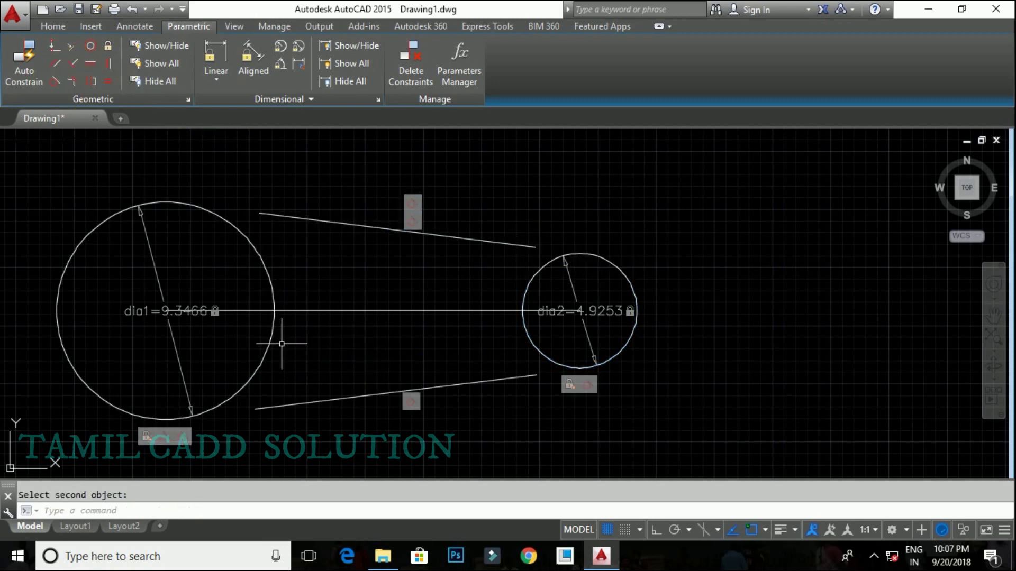
pyautogui.click(55, 81)
pyautogui.click(500, 382)
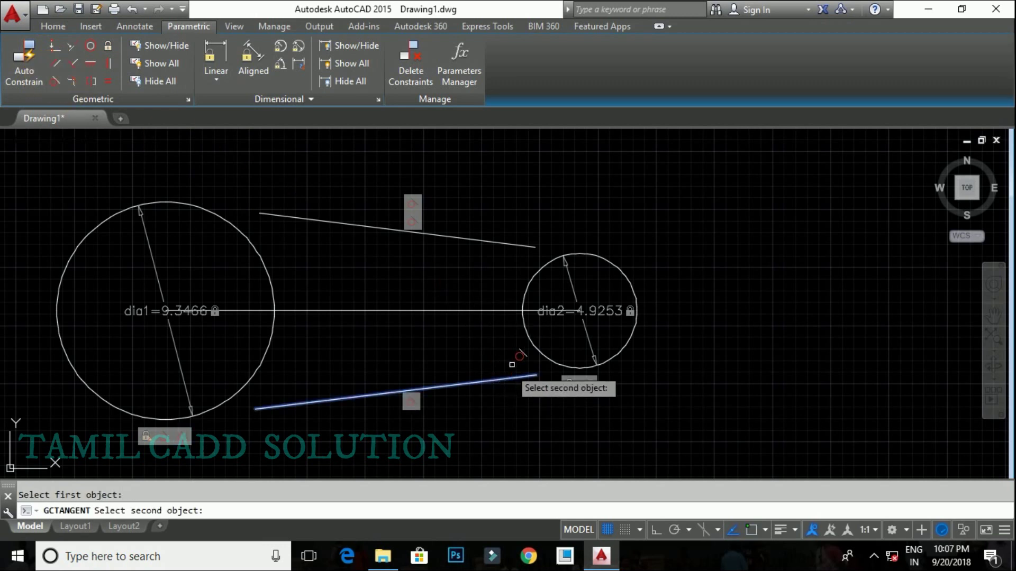
pyautogui.click(530, 338)
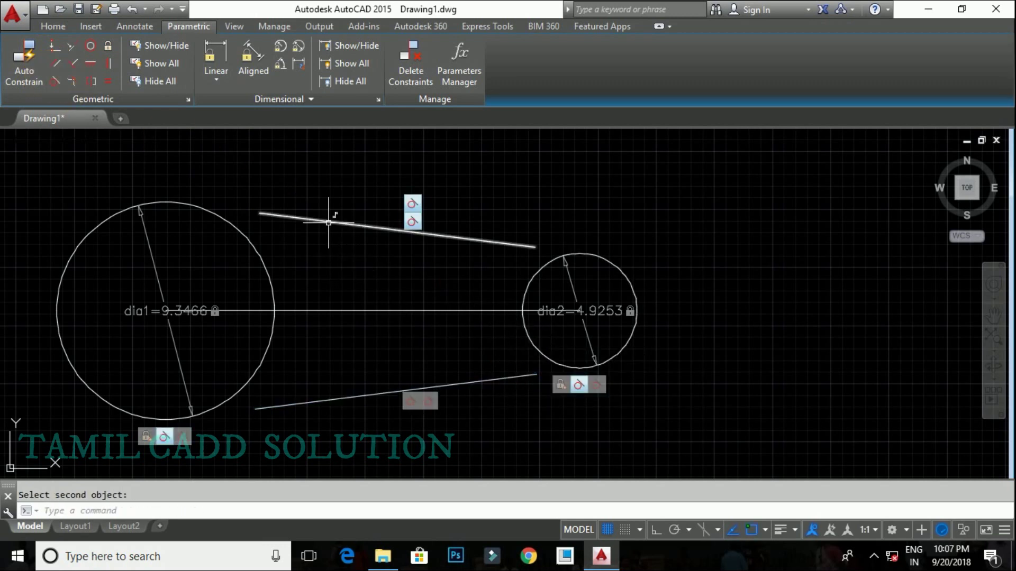
# Use TR trim to bring both belt line ends to their tangent points on the pulleys.
pyautogui.write('tr')
pyautogui.press('Return')
pyautogui.press('Return')
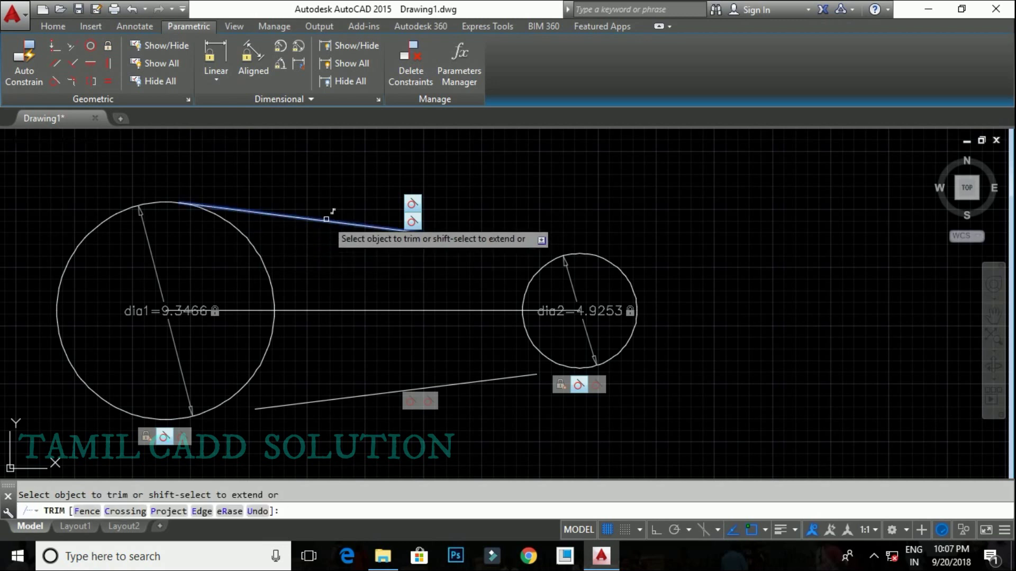
pyautogui.keyDown('shift'); pyautogui.moveTo(488, 374); pyautogui.dragTo(489, 396); pyautogui.keyUp('shift')
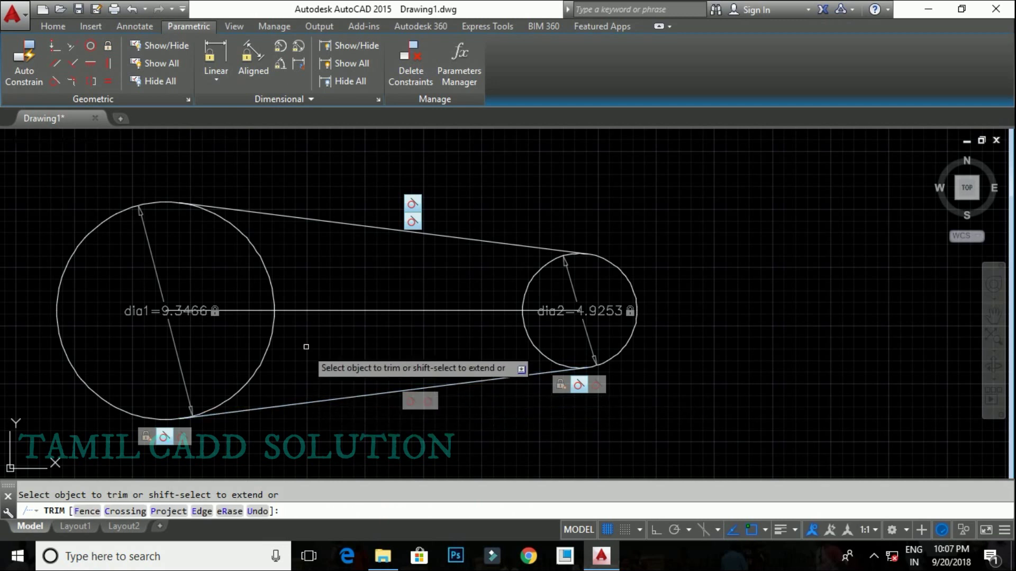
pyautogui.rightClick(388, 364)
pyautogui.click(418, 170)
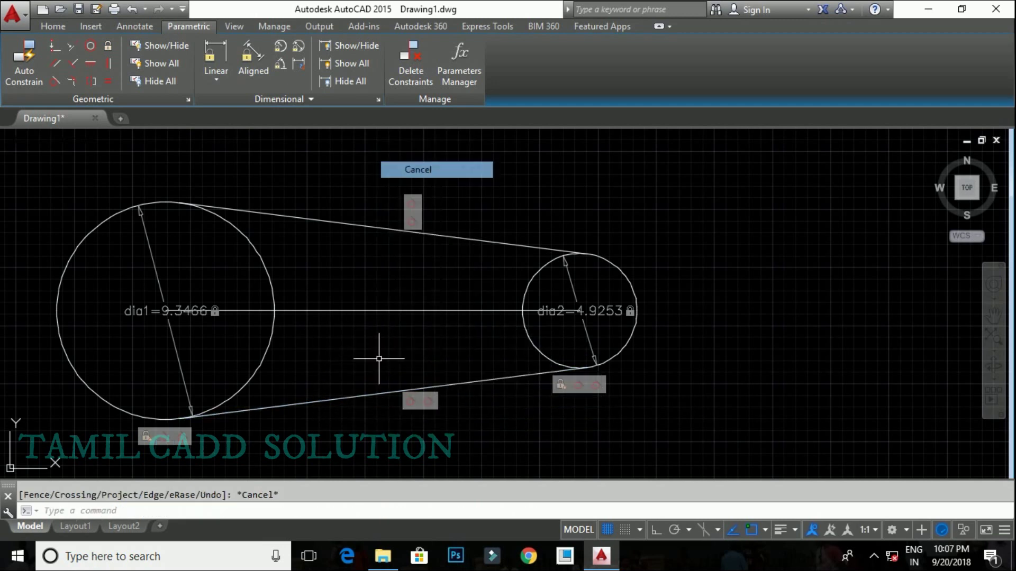
pyautogui.scroll(-4, 374, 338)
pyautogui.moveTo(321, 292); pyautogui.dragTo(191, 244, button='middle')
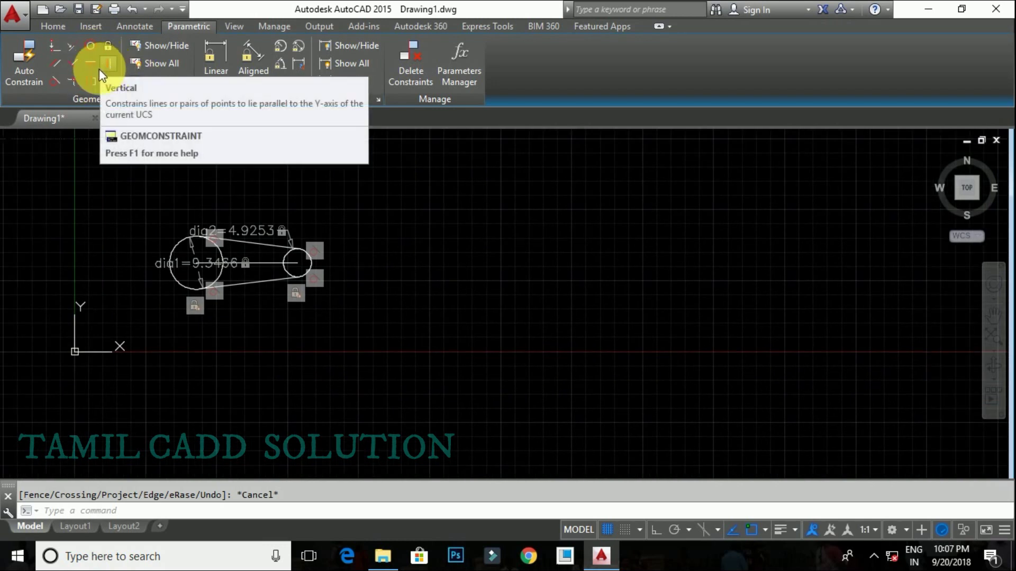
# Draw a slanted standalone test line beside the pulley sketch.
pyautogui.click(48, 25)
pyautogui.click(17, 53)
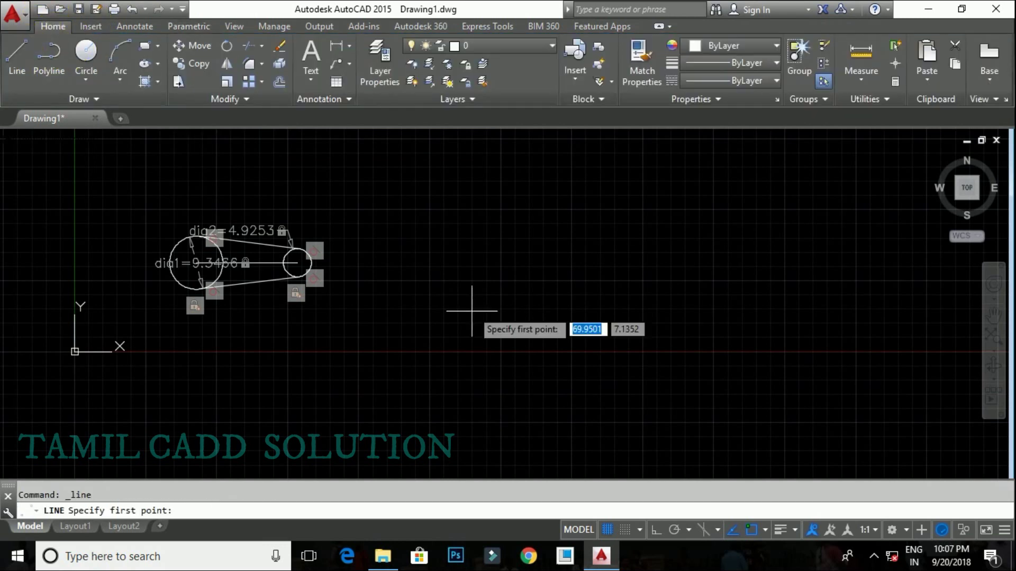
pyautogui.click(461, 300)
pyautogui.click(610, 211)
pyautogui.rightClick(608, 207)
pyautogui.click(635, 229)
pyautogui.moveTo(604, 254); pyautogui.dragTo(481, 296, button='middle')
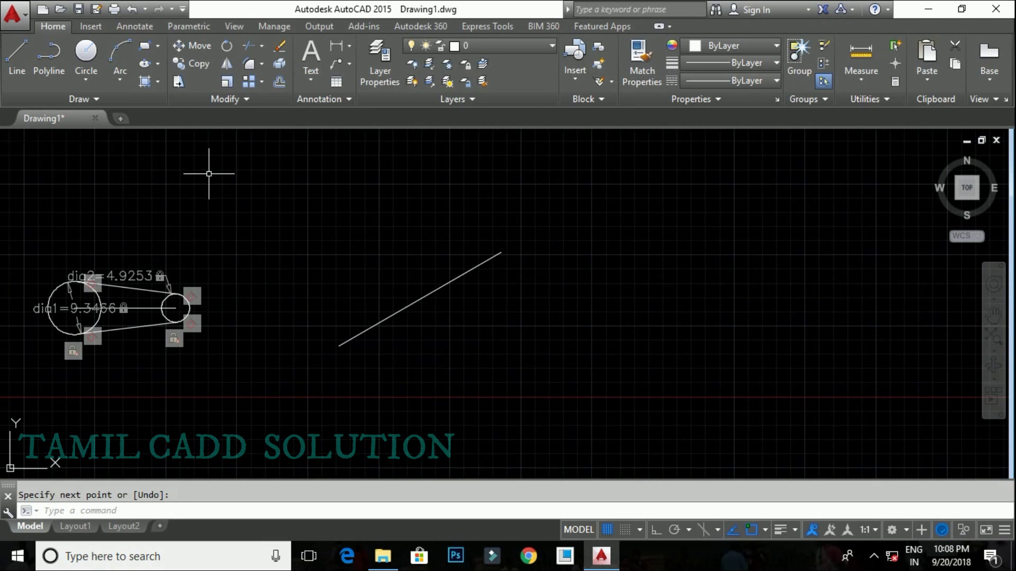
# Apply a Vertical constraint so the test line stands vertical.
pyautogui.click(197, 25)
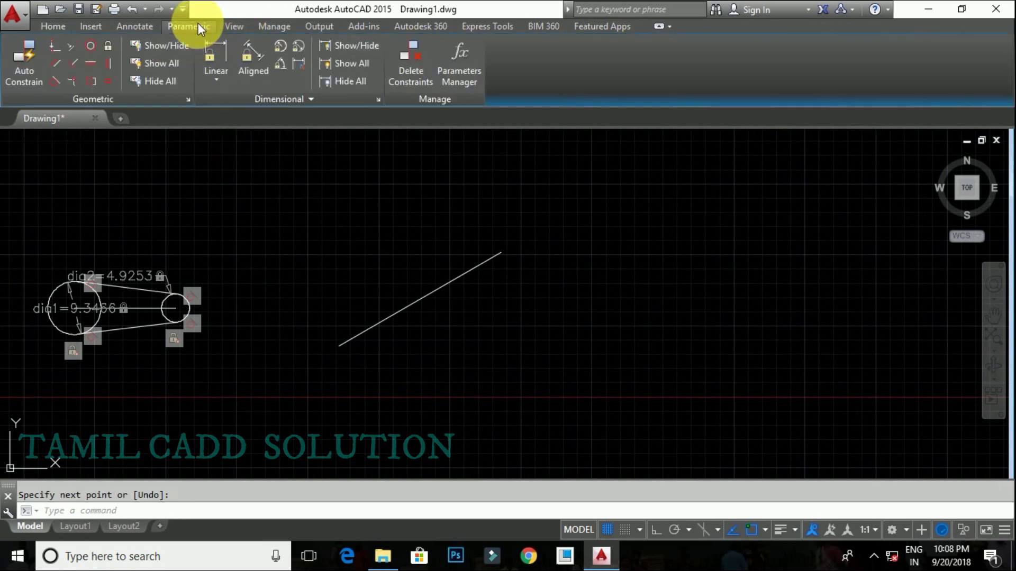
pyautogui.click(108, 65)
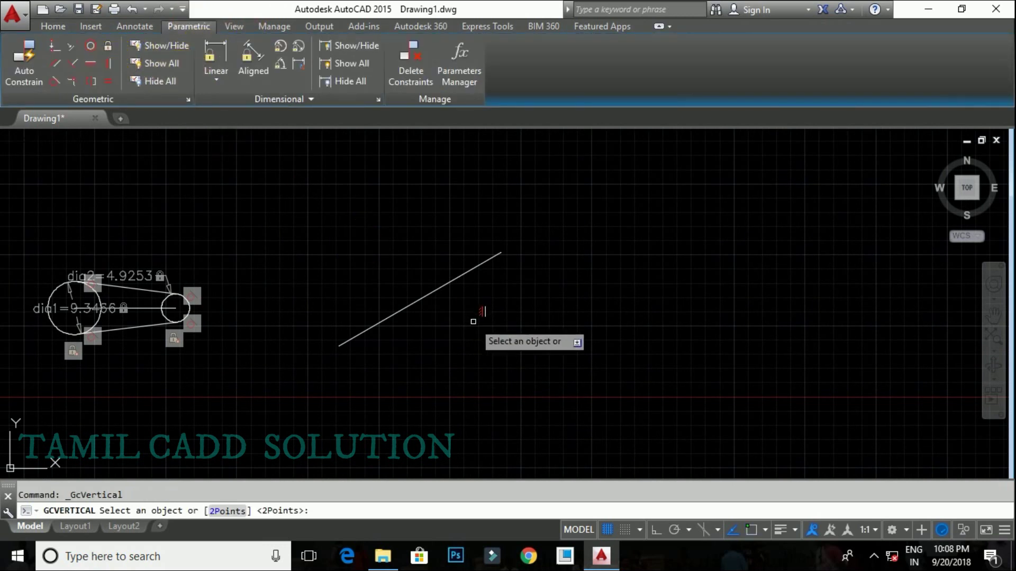
pyautogui.click(438, 288)
pyautogui.moveTo(440, 302); pyautogui.dragTo(374, 277, button='middle')
pyautogui.click(398, 301)
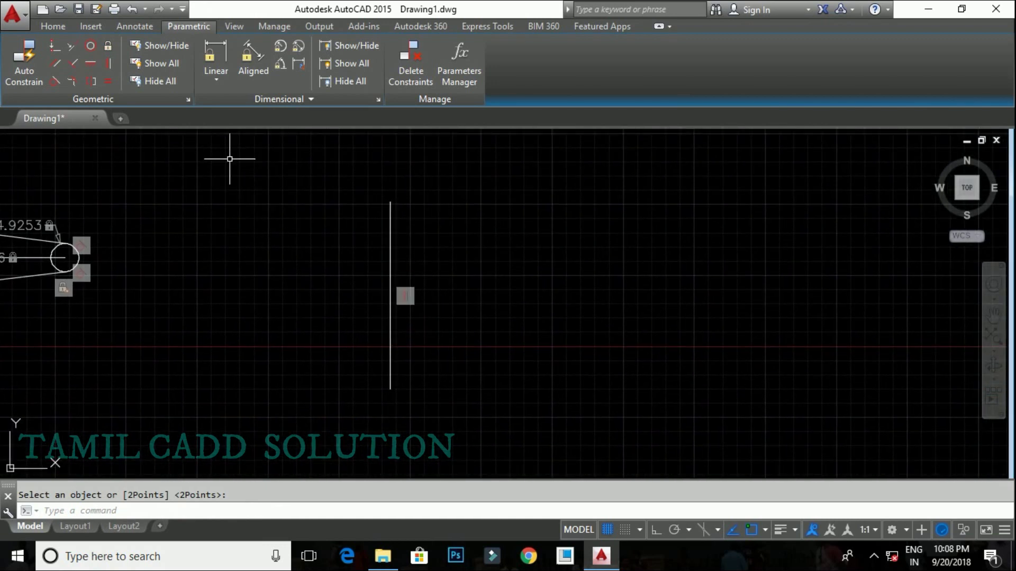
# Try a Horizontal constraint on the vertical line, dismiss the conflict warning and cancel.
pyautogui.click(93, 65)
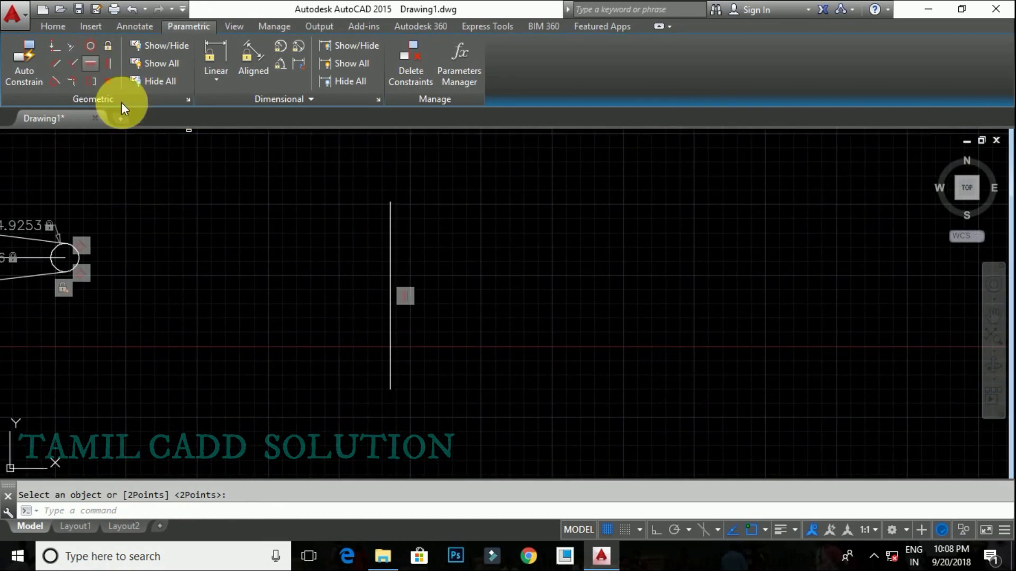
pyautogui.click(390, 244)
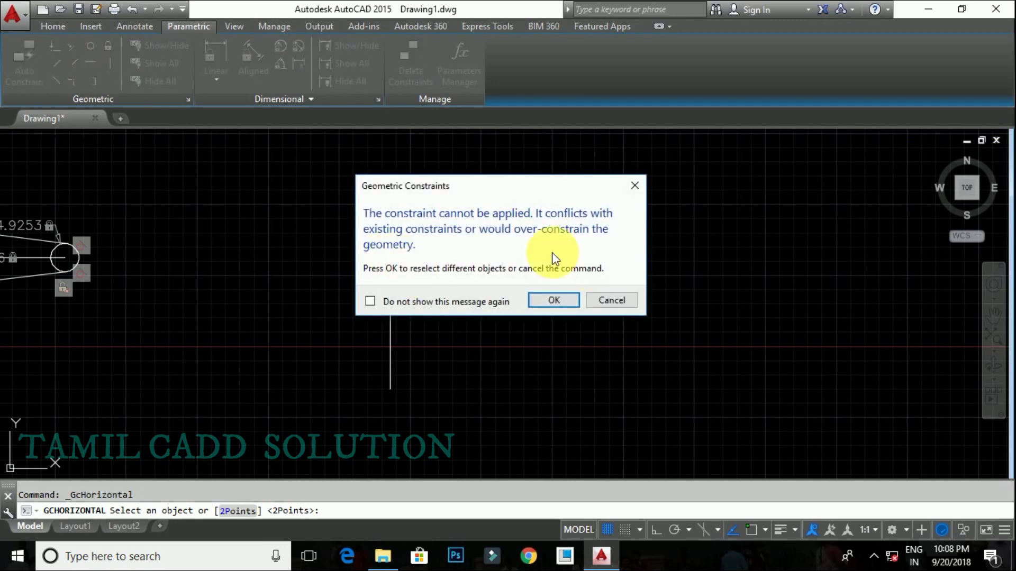
pyautogui.click(554, 300)
pyautogui.rightClick(513, 264)
pyautogui.click(545, 291)
# Delete the vertical test line together with its constraint.
pyautogui.click(503, 304)
pyautogui.click(377, 260)
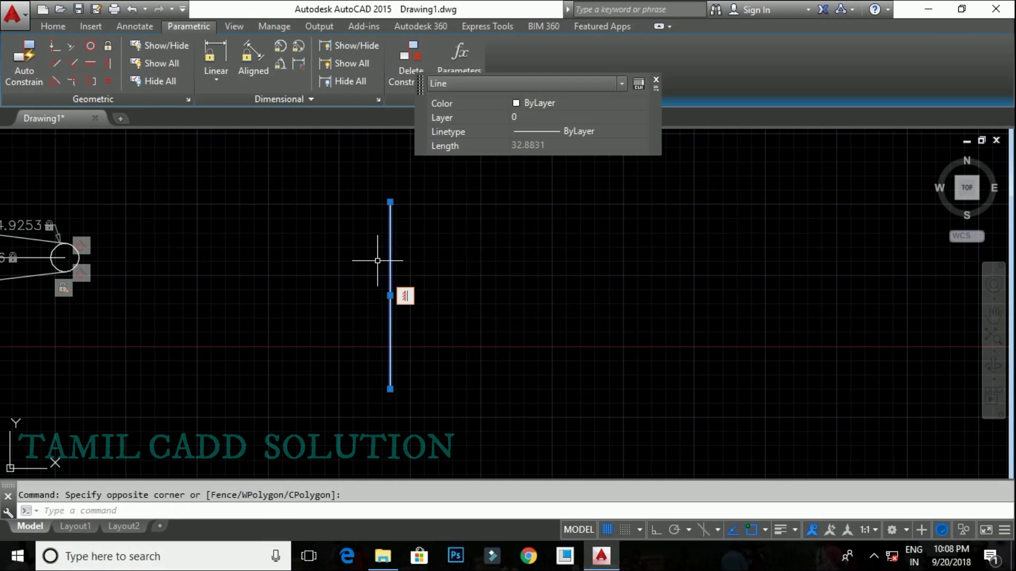
pyautogui.press('Delete')
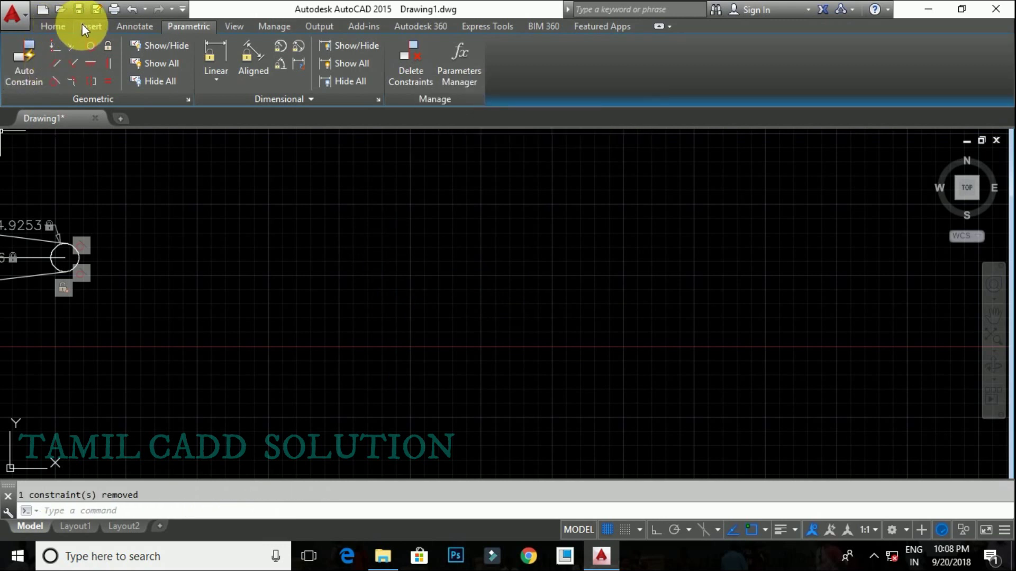
pyautogui.click(53, 26)
pyautogui.click(23, 59)
pyautogui.click(287, 265)
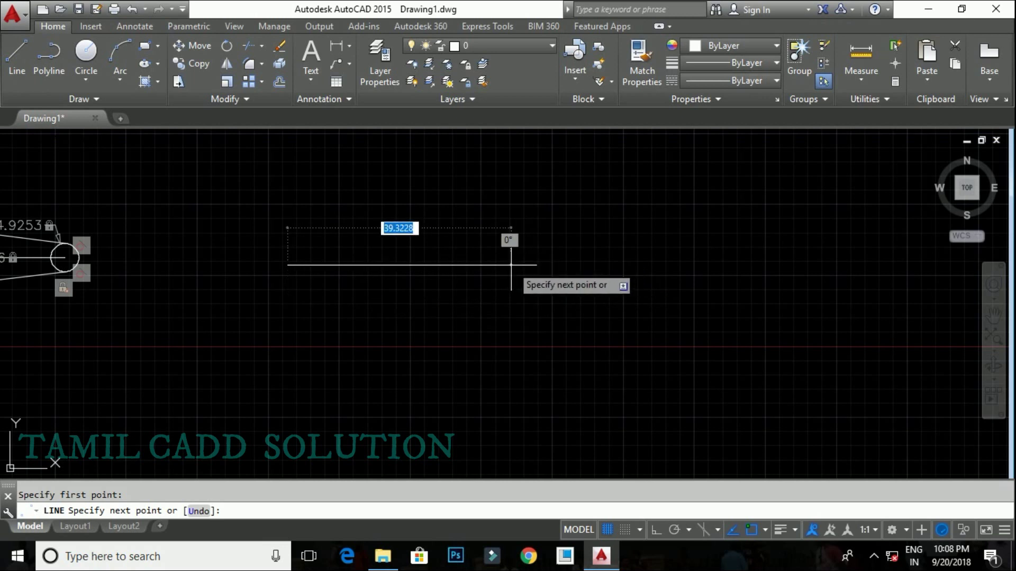
pyautogui.click(465, 274)
pyautogui.rightClick(464, 274)
pyautogui.click(490, 299)
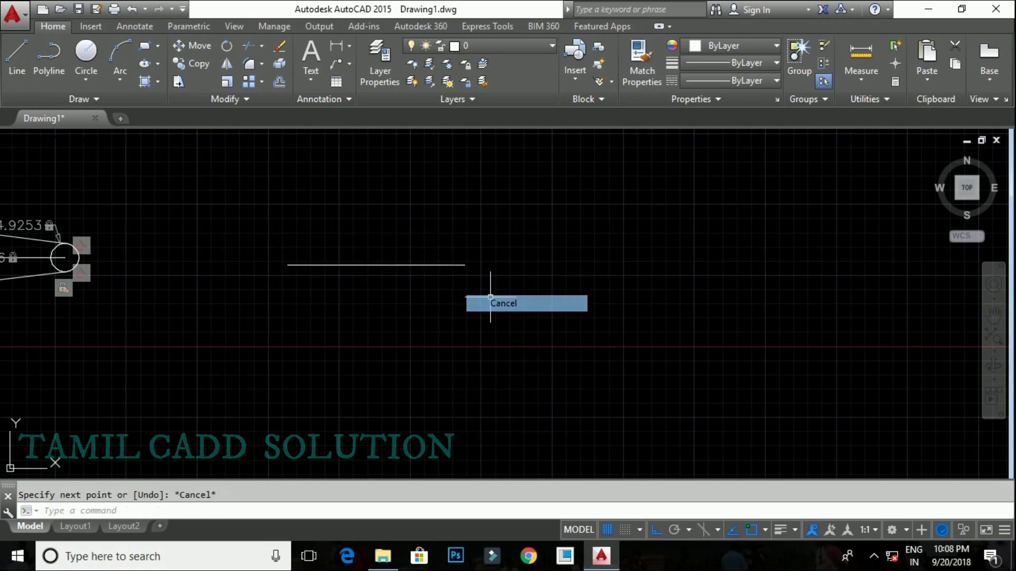
pyautogui.click(191, 27)
pyautogui.click(94, 69)
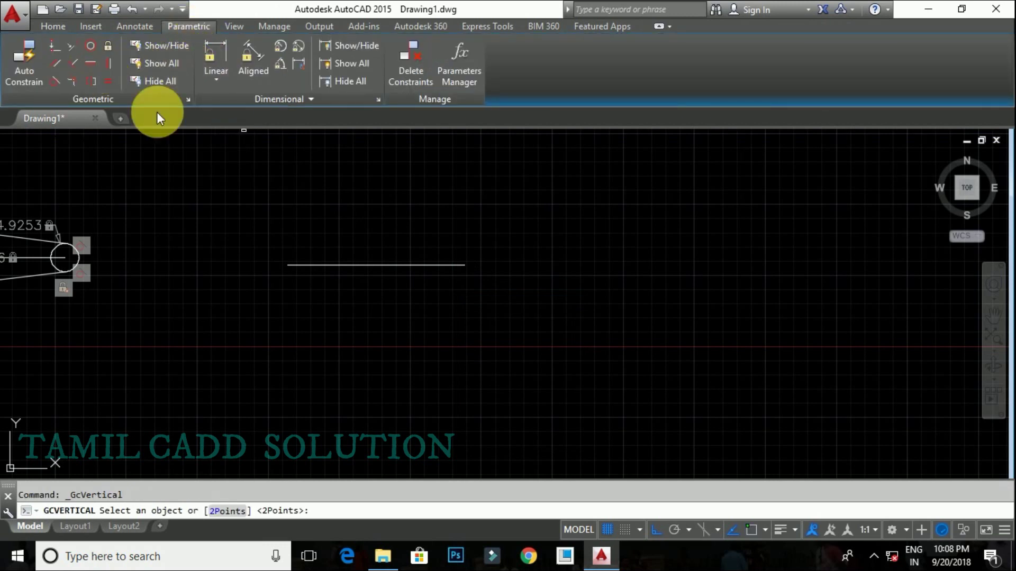
pyautogui.click(369, 264)
pyautogui.moveTo(370, 263)
pyautogui.mouseDown(button='middle')
pyautogui.moveTo(351, 293)
pyautogui.moveTo(358, 326)
pyautogui.mouseUp(button='middle')
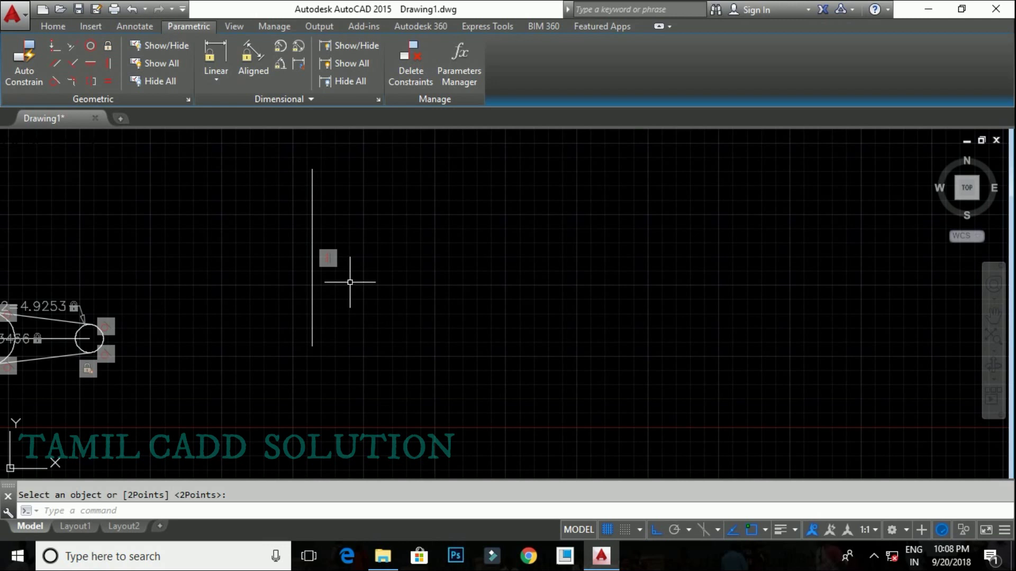
pyautogui.moveTo(355, 280); pyautogui.dragTo(260, 234)
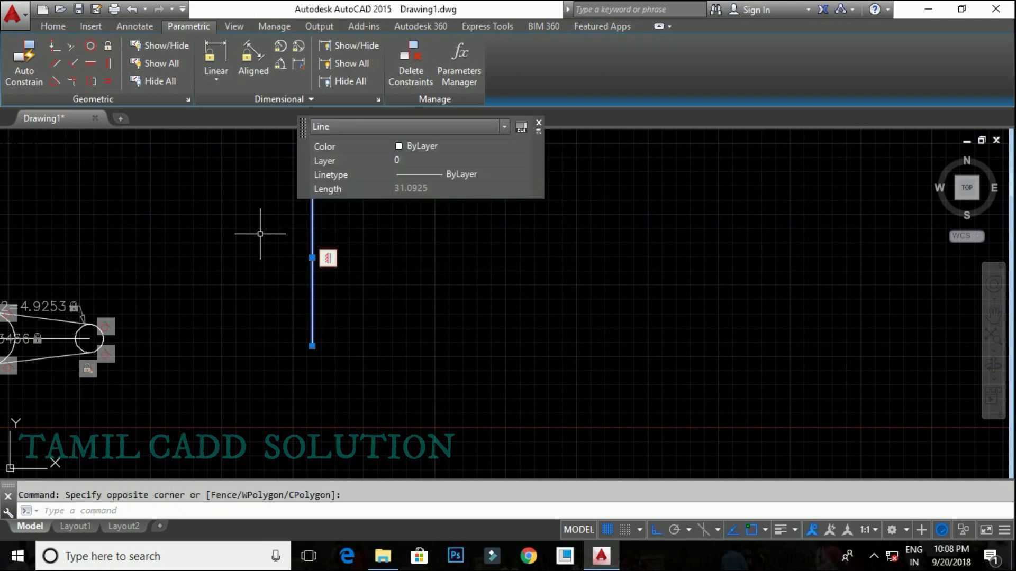
pyautogui.press('Delete')
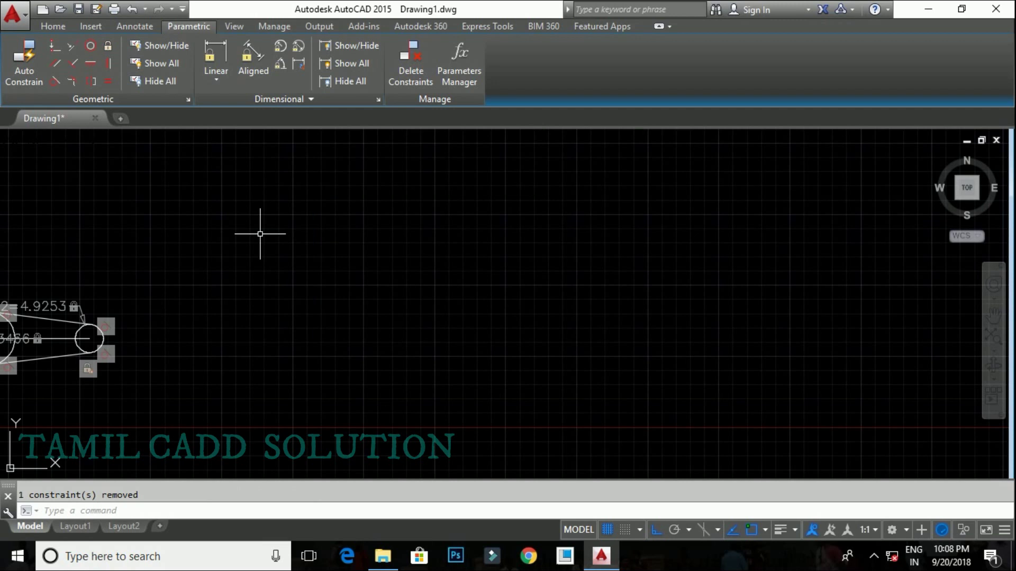
# Draw a short horizontal test line beside the pulley sketch.
pyautogui.moveTo(376, 266)
pyautogui.mouseDown(button='middle')
pyautogui.moveTo(431, 279)
pyautogui.moveTo(405, 185)
pyautogui.mouseUp(button='middle')
pyautogui.click(47, 25)
pyautogui.click(18, 63)
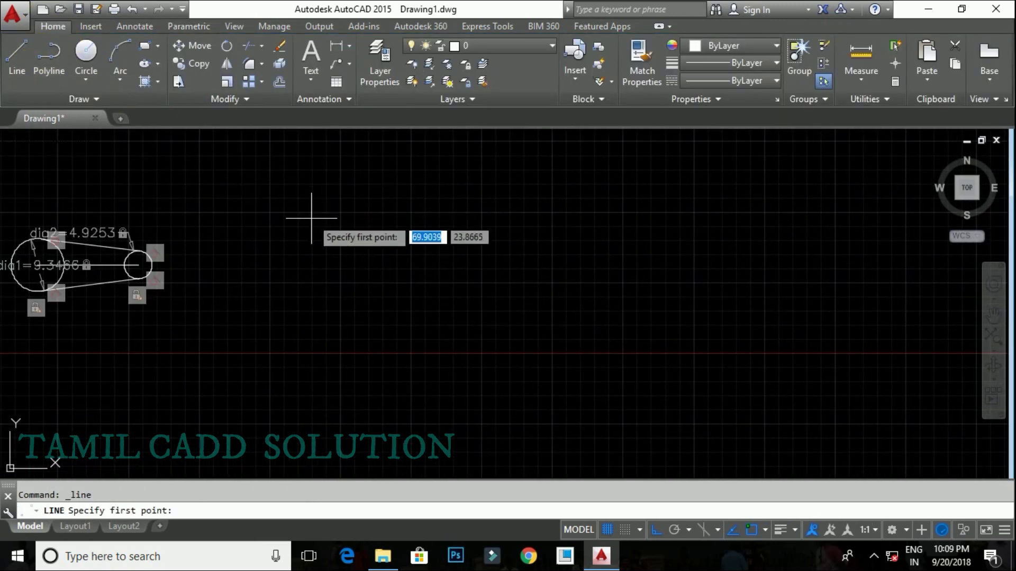
pyautogui.click(311, 218)
pyautogui.rightClick(464, 218)
pyautogui.click(478, 226)
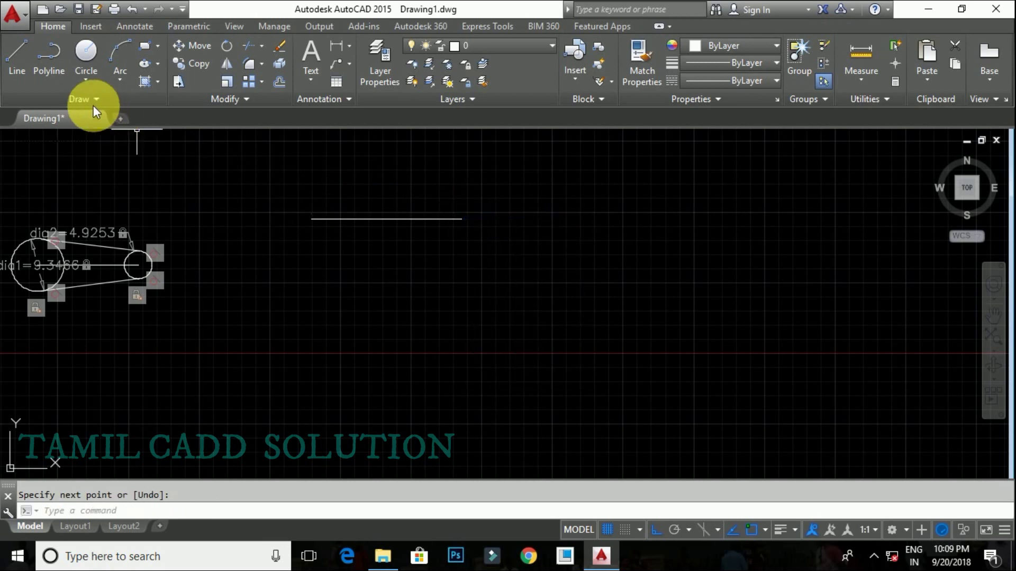
# Draw a longer horizontal test line below the short one.
pyautogui.click(17, 58)
pyautogui.click(382, 297)
pyautogui.click(792, 304)
pyautogui.rightClick(805, 308)
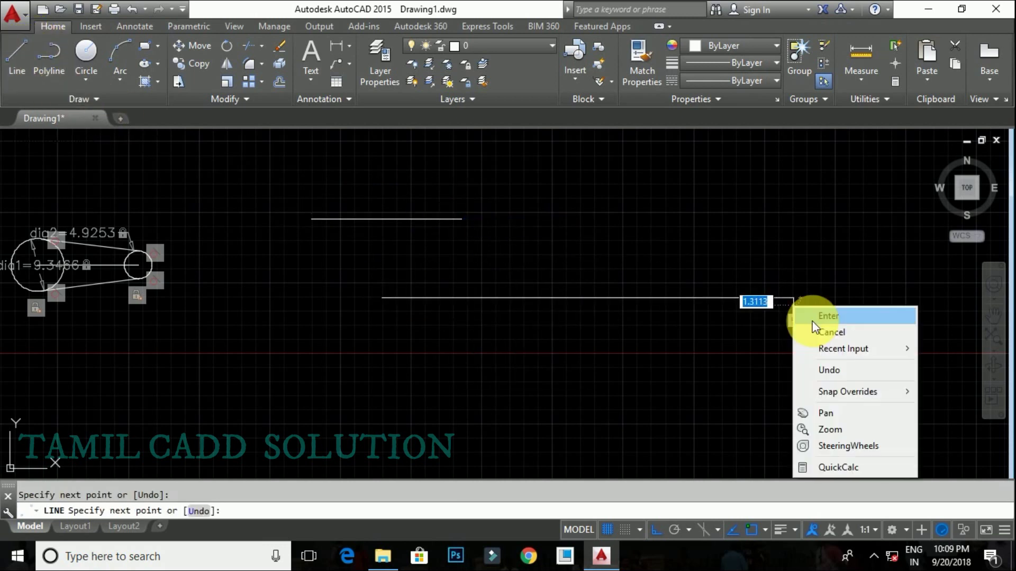
pyautogui.click(825, 333)
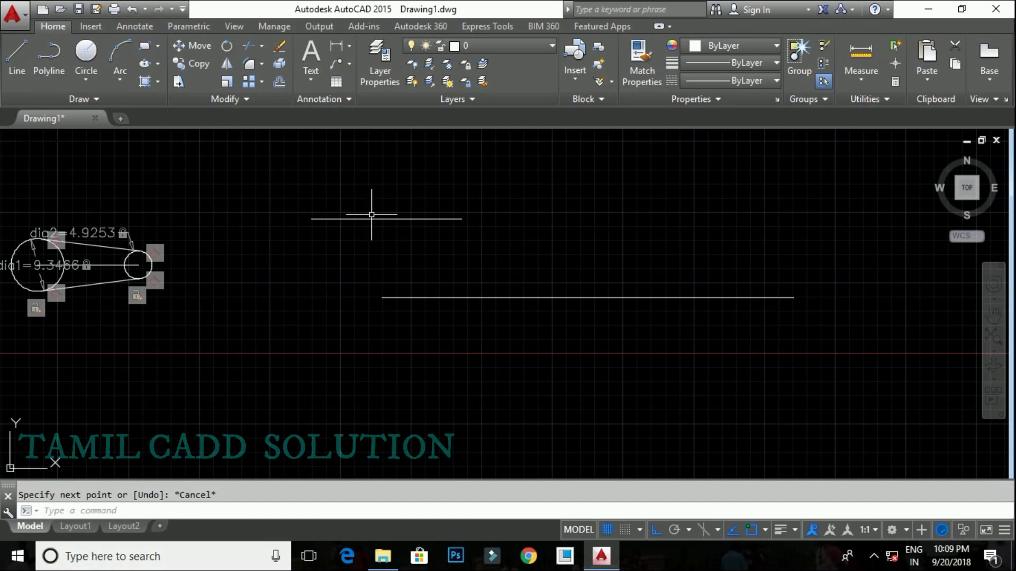
pyautogui.moveTo(496, 246); pyautogui.dragTo(338, 203, button='middle')
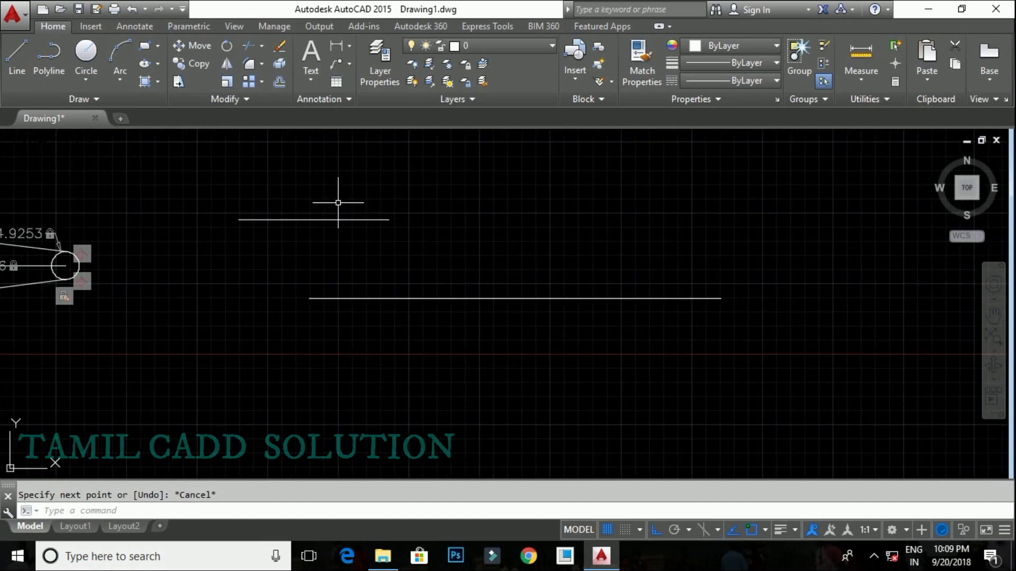
pyautogui.click(193, 27)
pyautogui.click(108, 81)
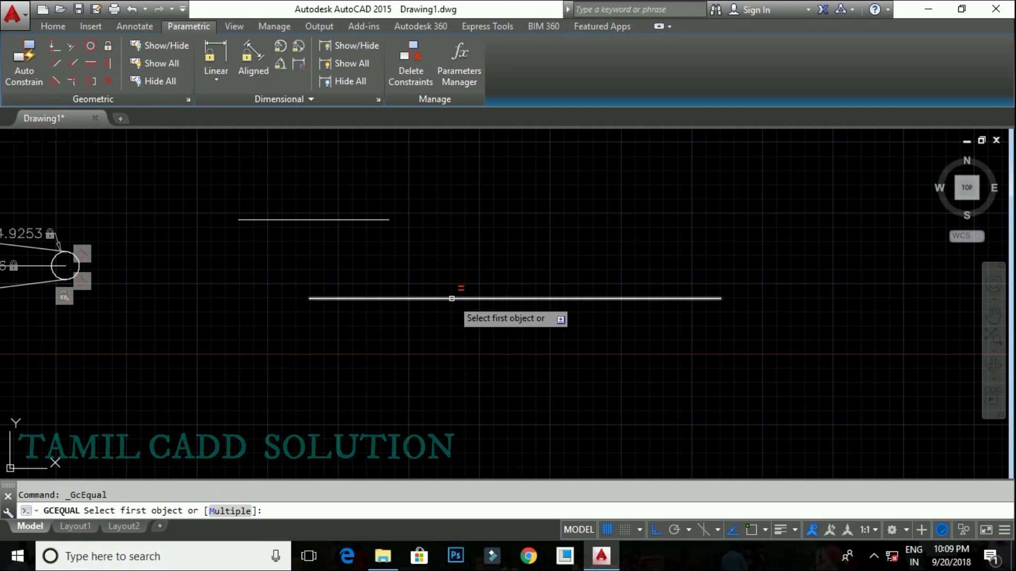
# Apply an Equal constraint making the upper test line match the lower line's length.
pyautogui.click(451, 298)
pyautogui.click(360, 217)
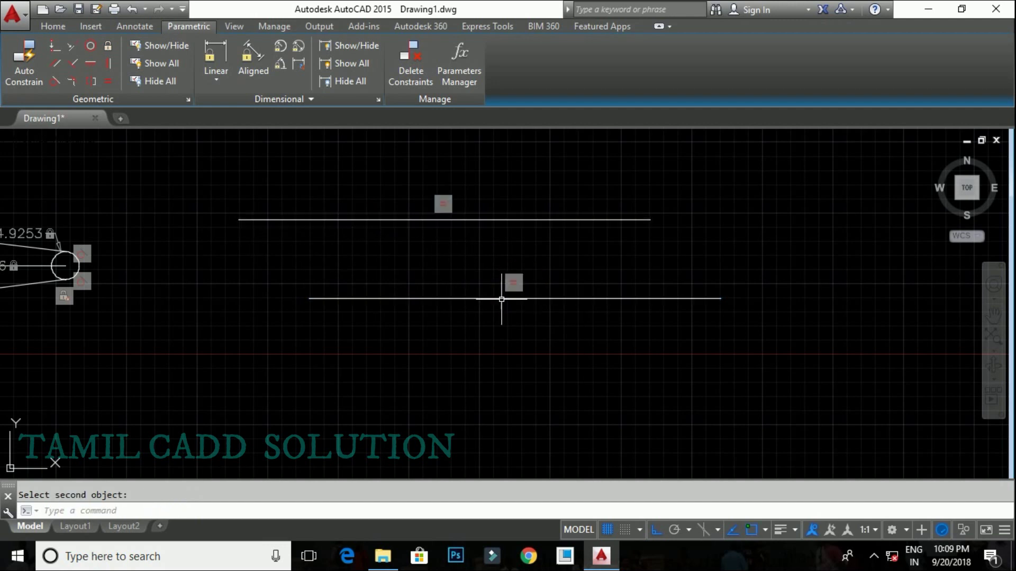
pyautogui.moveTo(458, 250); pyautogui.dragTo(460, 245, button='middle')
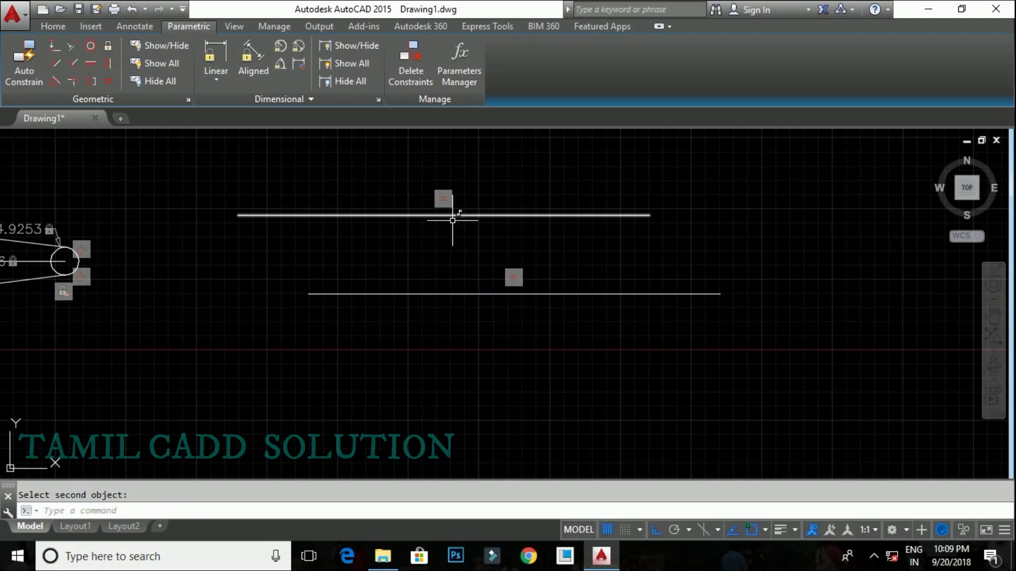
# Grip-stretch the lower line's left end rightward until both lines are 27.8514 long.
pyautogui.click(388, 294)
pyautogui.click(309, 294)
pyautogui.click(472, 294)
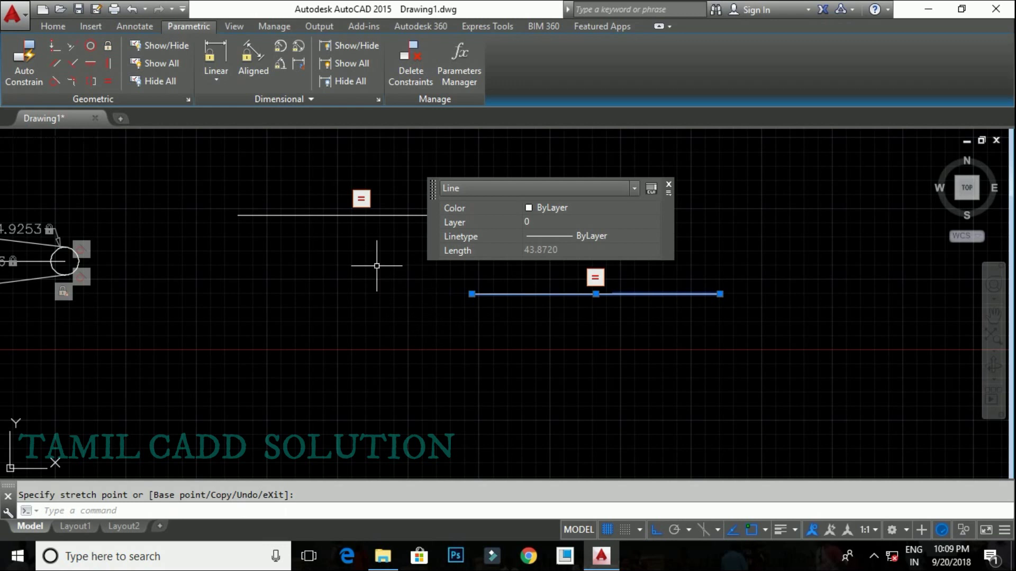
pyautogui.press('Escape')
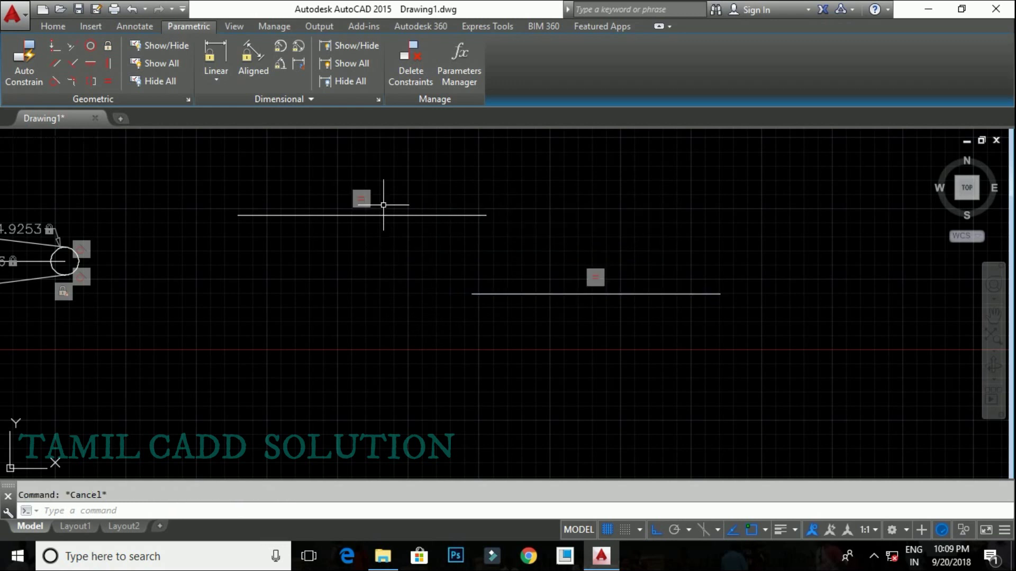
pyautogui.click(510, 288)
pyautogui.click(476, 297)
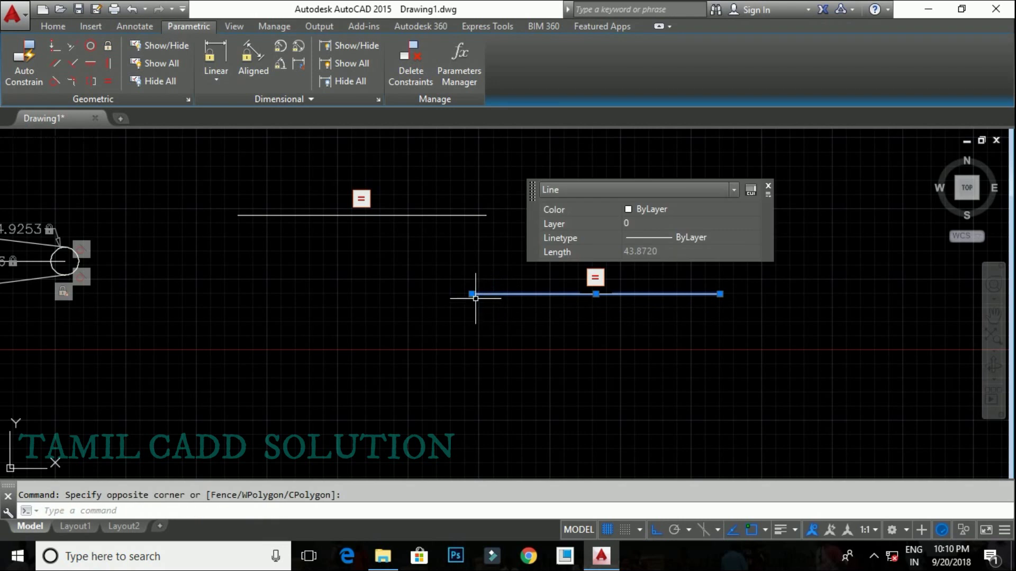
pyautogui.click(562, 297)
pyautogui.press('Escape')
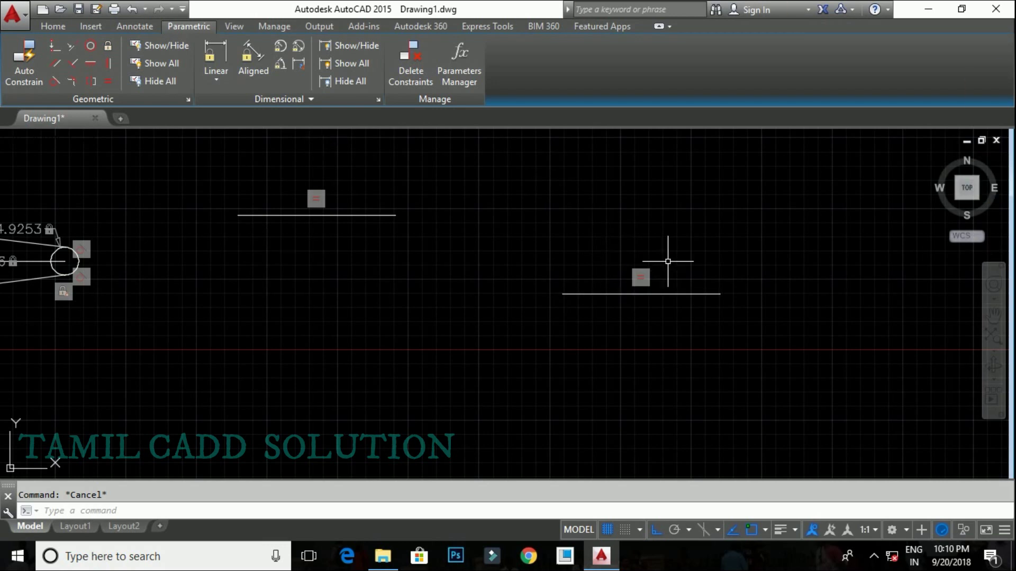
pyautogui.click(726, 323)
# Erase both equal-length test lines together with their equal constraint.
pyautogui.click(296, 209)
pyautogui.moveTo(267, 205)
pyautogui.mouseDown(button='middle')
pyautogui.moveTo(417, 281)
pyautogui.moveTo(378, 253)
pyautogui.mouseUp(button='middle')
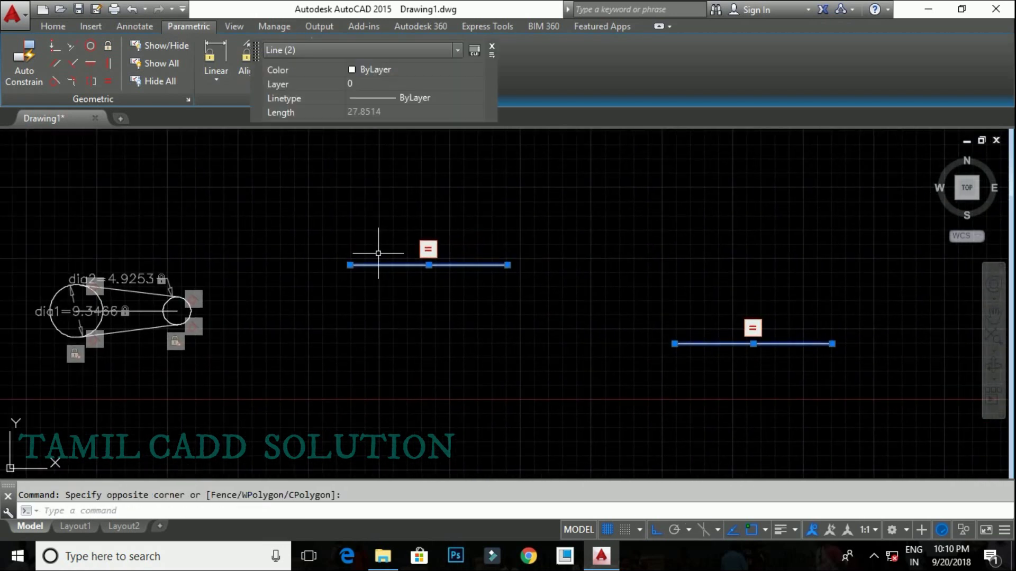
pyautogui.press('Delete')
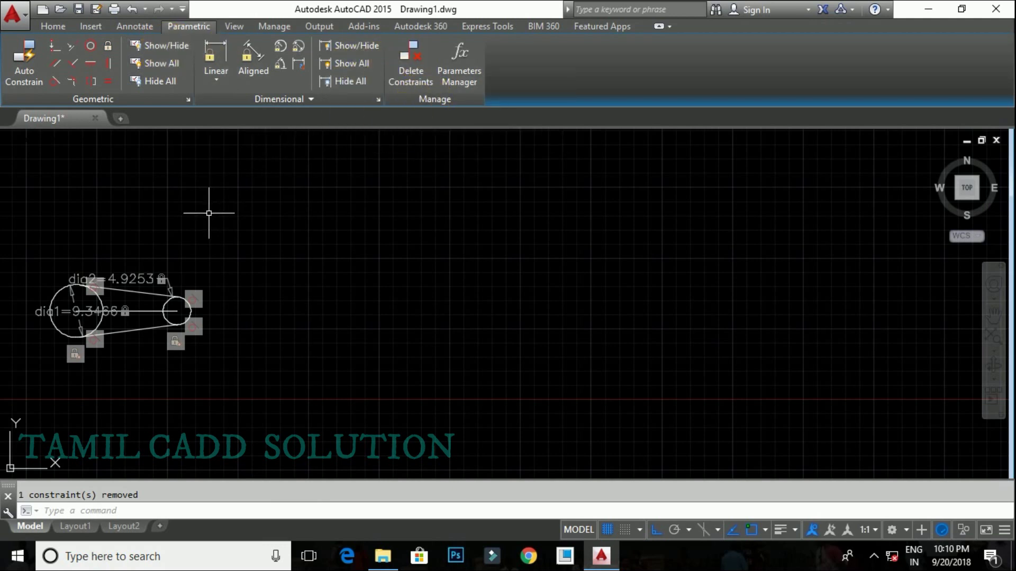
# Pan and zoom so the constrained belt-and-pulley sketch is centred and enlarged.
pyautogui.moveTo(204, 217); pyautogui.dragTo(453, 231, button='middle')
pyautogui.scroll(5, 376, 286)
pyautogui.moveTo(376, 285); pyautogui.dragTo(387, 261, button='middle')
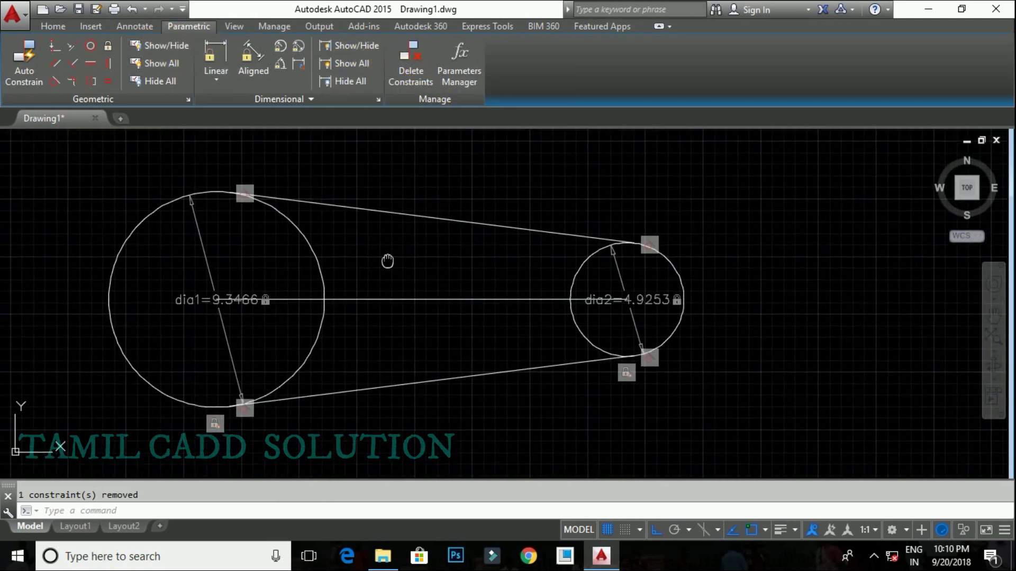